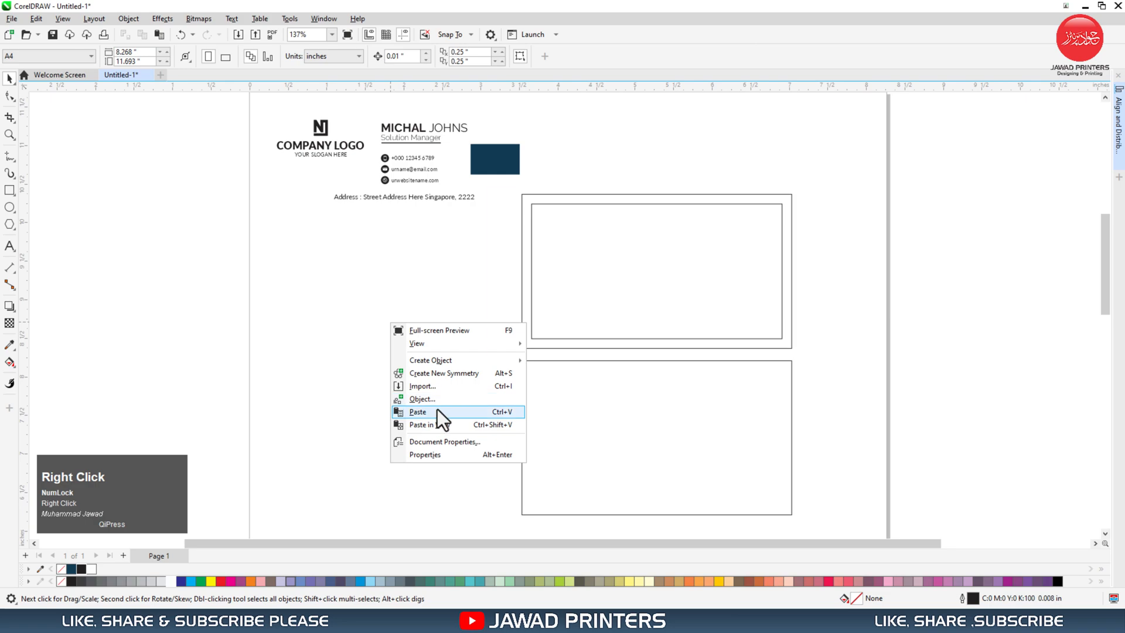
- Centre the pasted inner margin rectangle on the lower card rectangle, both horizontally and vertically
{"action": "left_click", "coordinate": [533, 435], "text": "shift"}
{"action": "key", "text": "c"}
{"action": "key", "text": "e"}
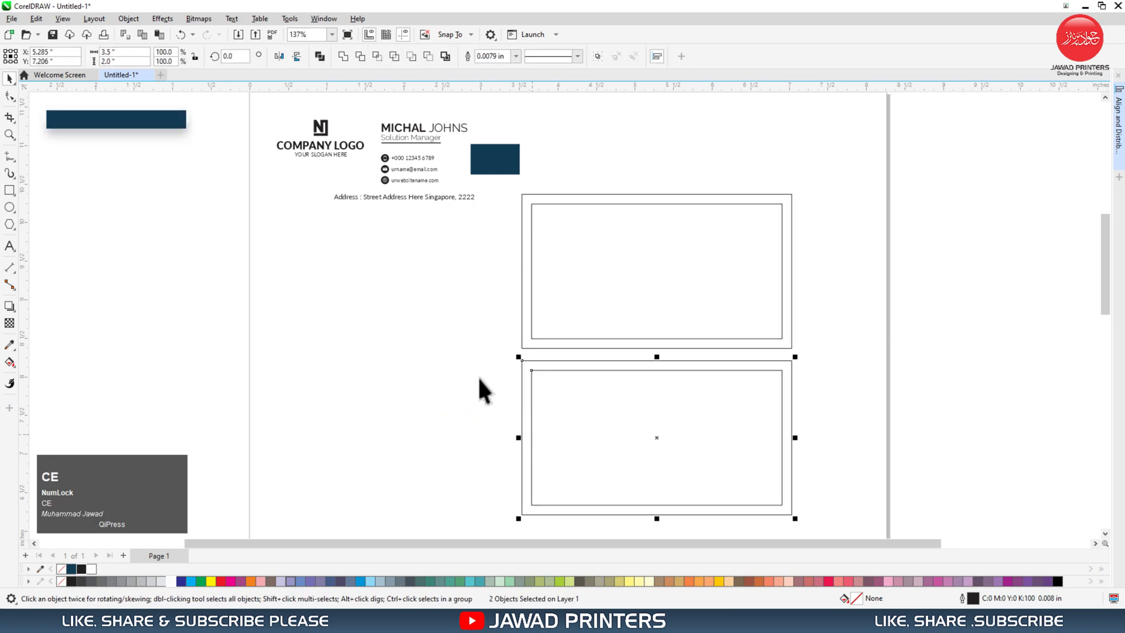
{"action": "left_click", "coordinate": [616, 120]}
- Add horizontal guidelines along the inner rectangles' upper and lower edges on both cards, and vertical guidelines along their shared side edges
{"action": "left_click_drag", "start_coordinate": [663, 205], "coordinate": [663, 204]}
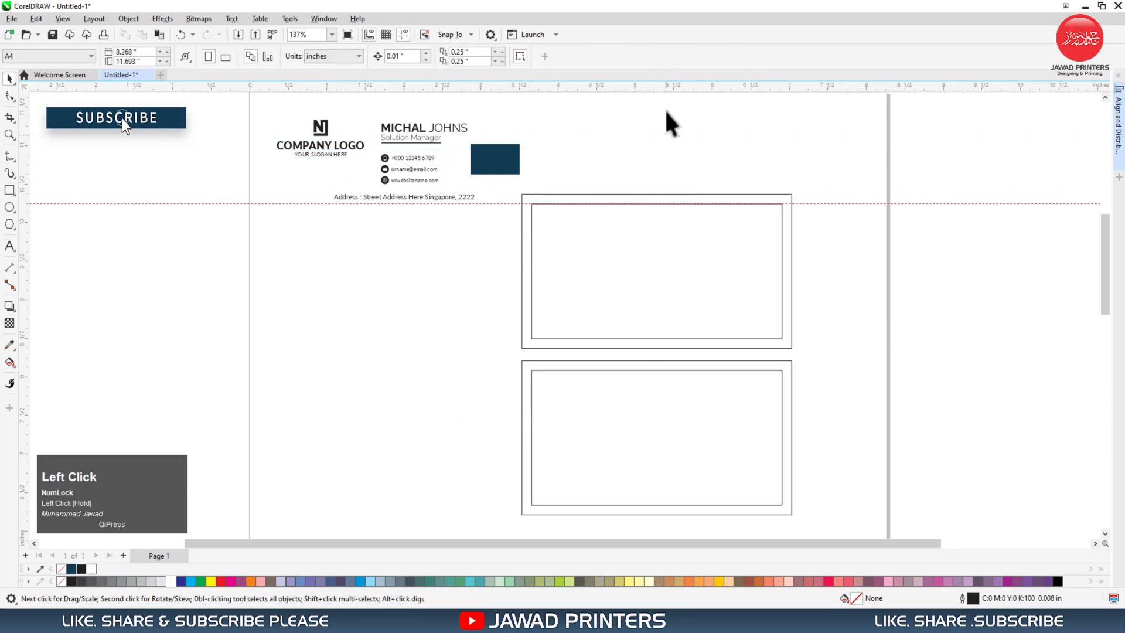
{"action": "left_click_drag", "start_coordinate": [666, 88], "coordinate": [690, 370]}
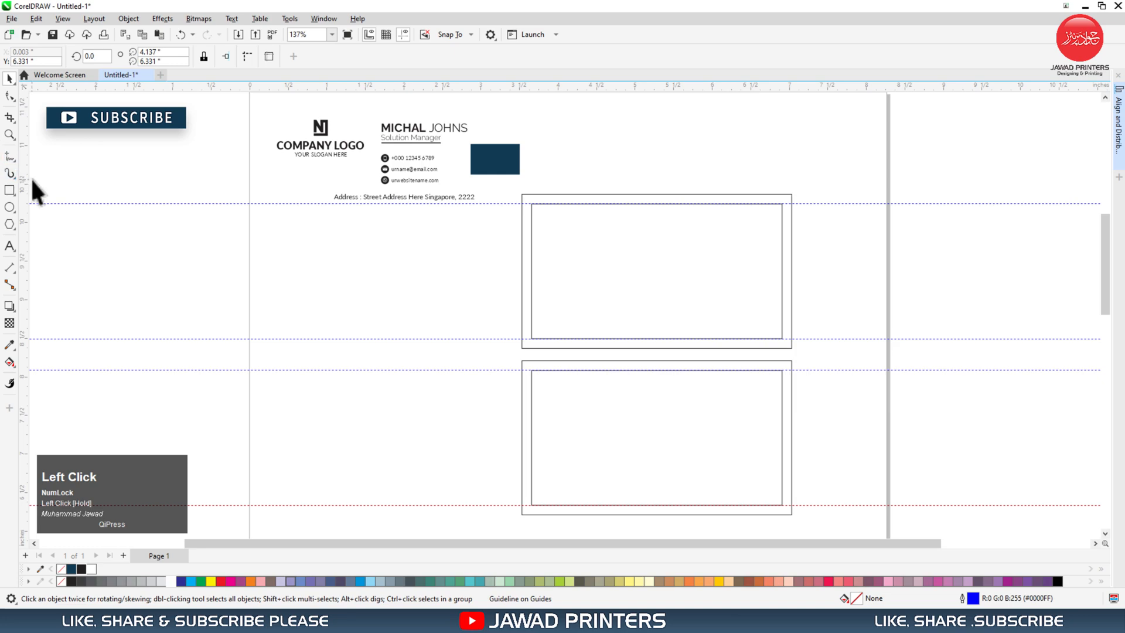
{"action": "left_click_drag", "start_coordinate": [535, 255], "coordinate": [532, 257]}
{"action": "left_click", "coordinate": [30, 230]}
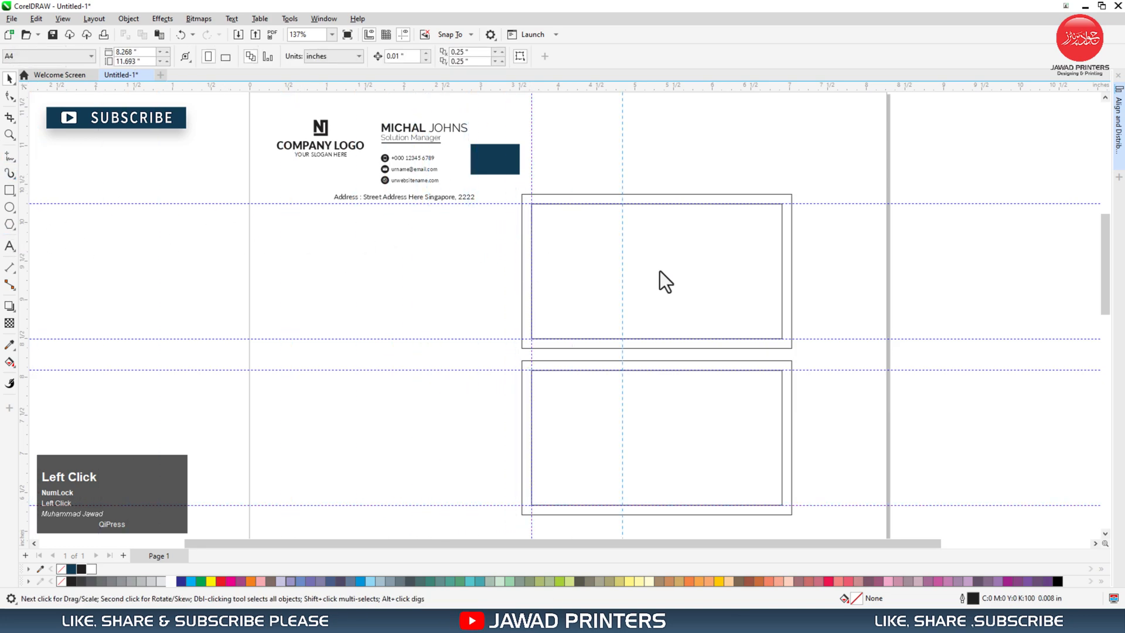
{"action": "left_click_drag", "start_coordinate": [781, 283], "coordinate": [781, 283]}
- Delete the inner margin rectangles of both cards, keeping the guidelines
{"action": "right_click", "coordinate": [691, 253]}
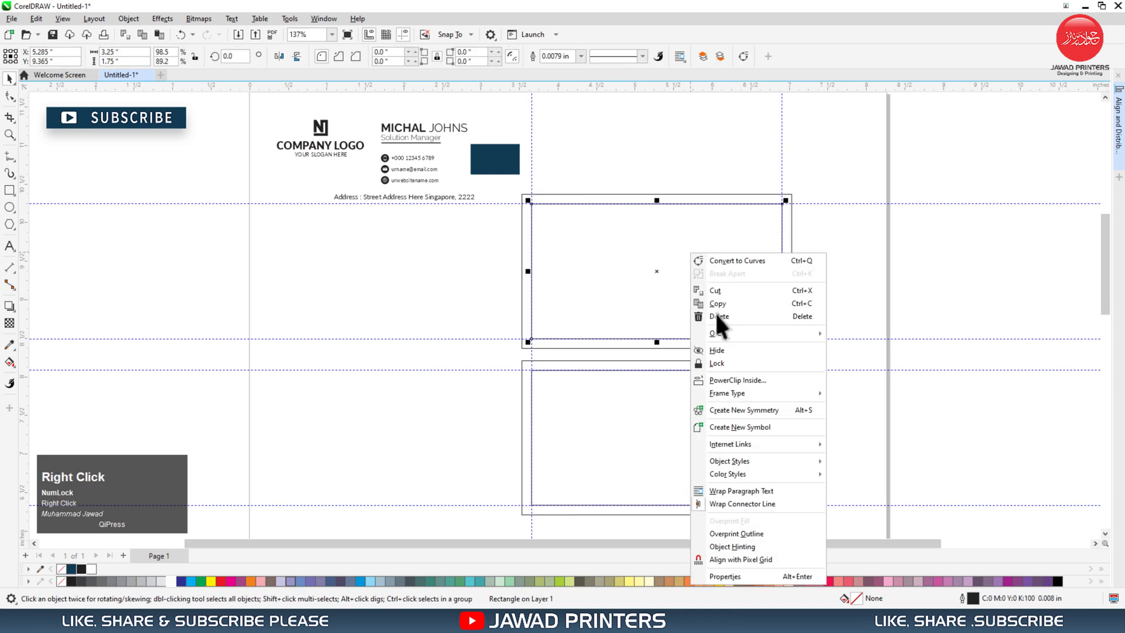
{"action": "left_click", "coordinate": [727, 316]}
{"action": "right_click", "coordinate": [699, 387]}
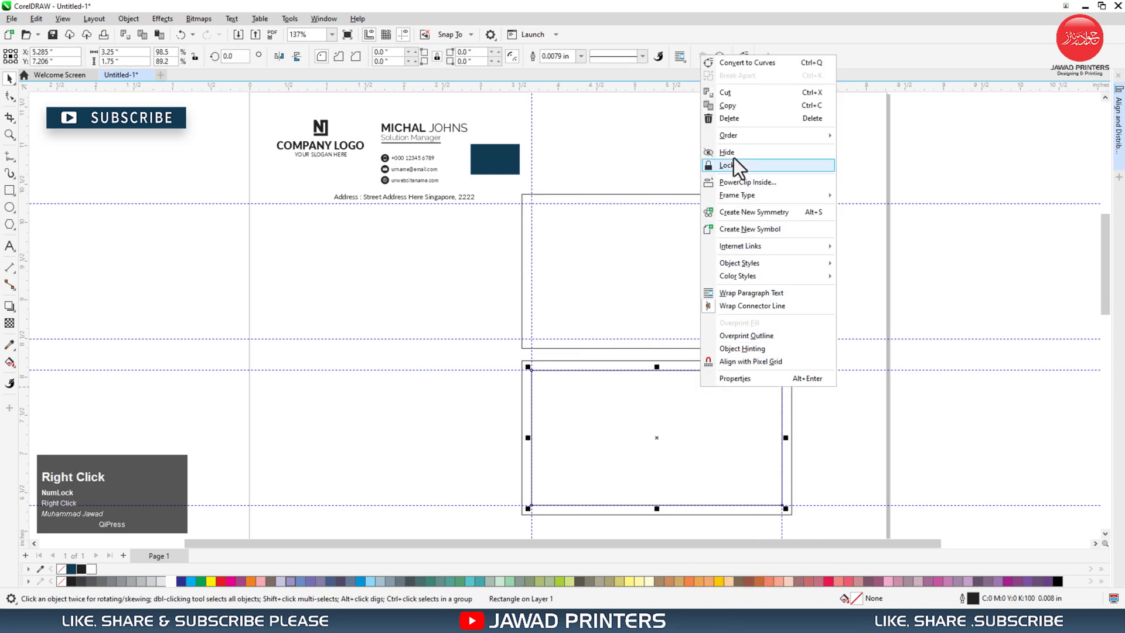
{"action": "left_click", "coordinate": [735, 121]}
{"action": "left_click", "coordinate": [778, 260]}
- Move the navy swatch beside the upper card and place a copy of the company logo and slogan below it
{"action": "left_click_drag", "start_coordinate": [511, 157], "coordinate": [506, 240]}
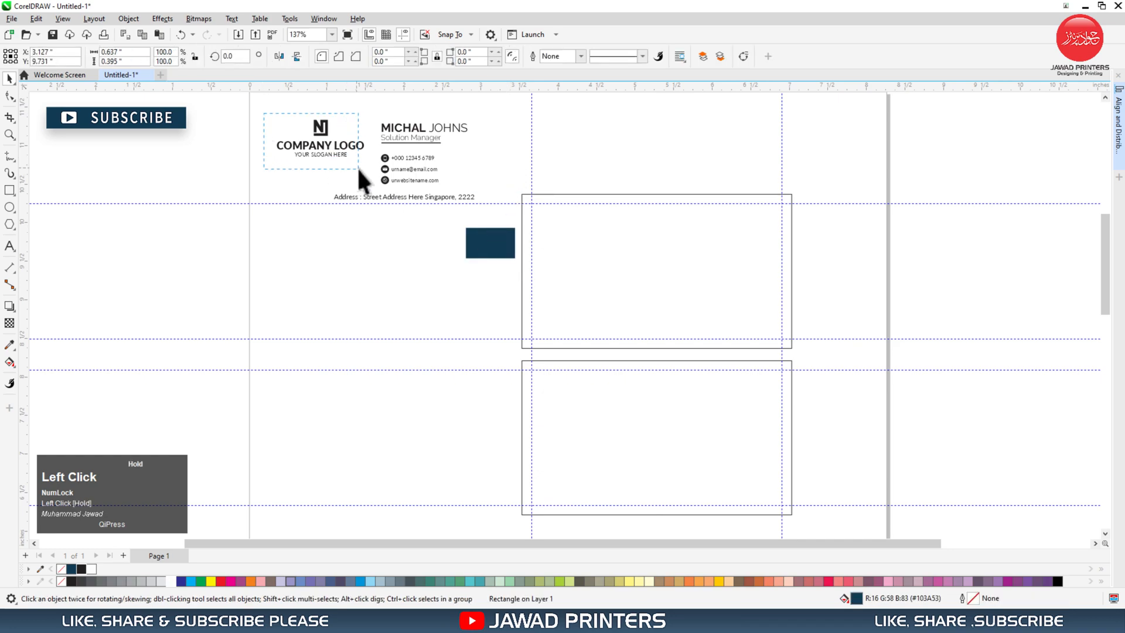
{"action": "left_click_drag", "start_coordinate": [357, 169], "coordinate": [357, 169]}
{"action": "right_click", "coordinate": [318, 132]}
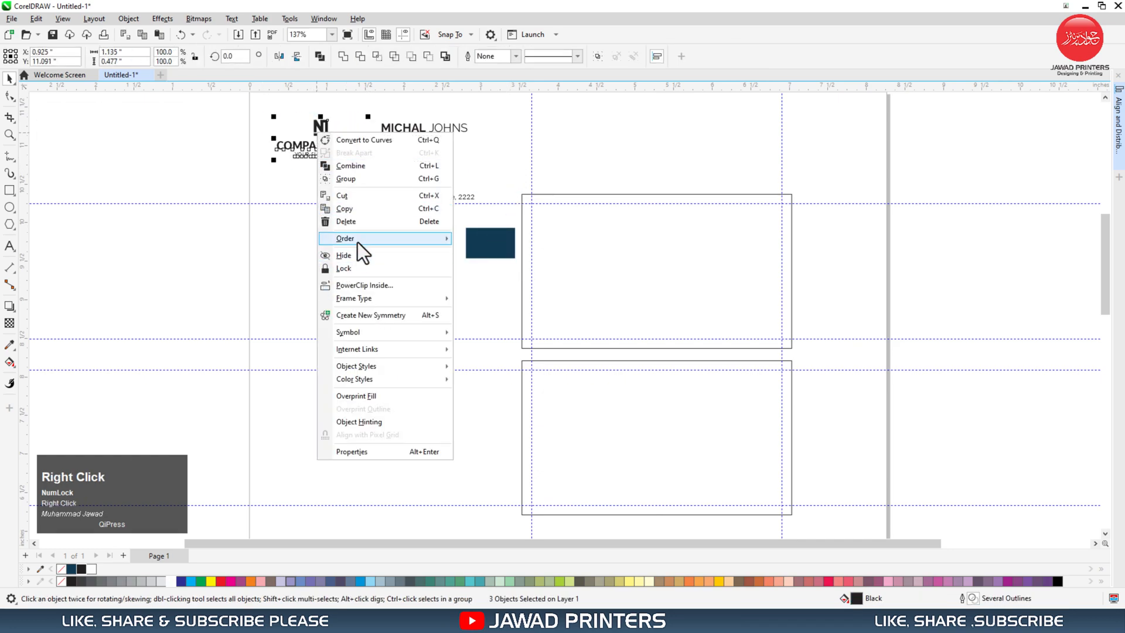
{"action": "left_click", "coordinate": [359, 211]}
{"action": "left_click", "coordinate": [326, 234]}
{"action": "right_click", "coordinate": [327, 234]}
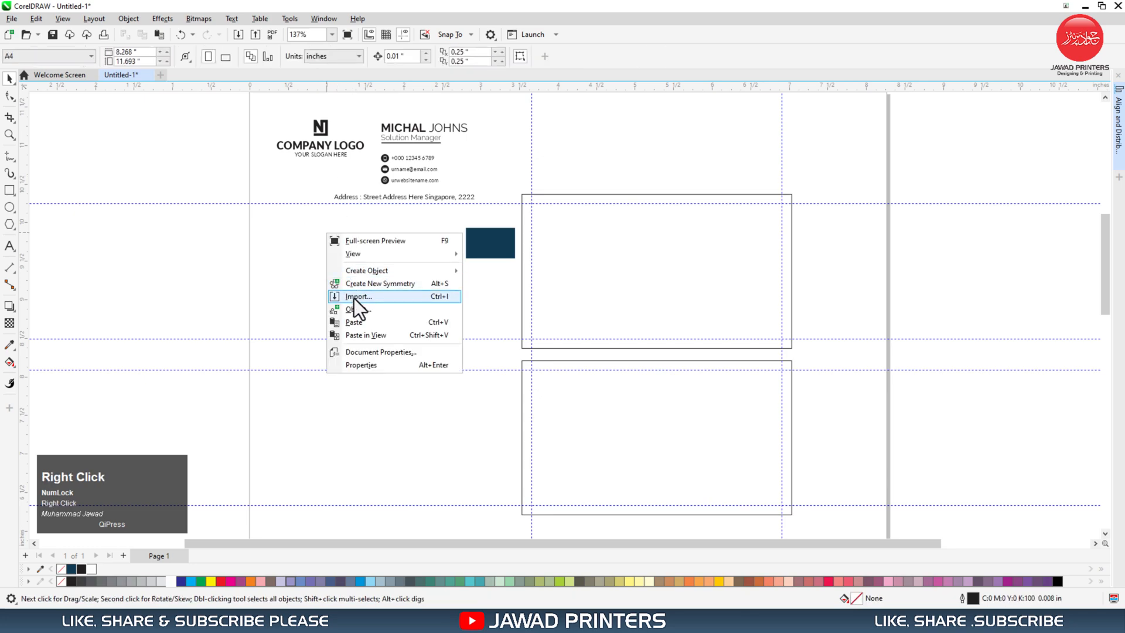
{"action": "left_click", "coordinate": [360, 317]}
{"action": "left_click_drag", "start_coordinate": [340, 140], "coordinate": [473, 296]}
- Fill the upper card with the navy swatch's colour and no outline by copying the swatch's attributes
{"action": "key", "text": "F2"}
{"action": "left_click_drag", "start_coordinate": [397, 187], "coordinate": [834, 381]}
{"action": "left_click", "coordinate": [615, 325]}
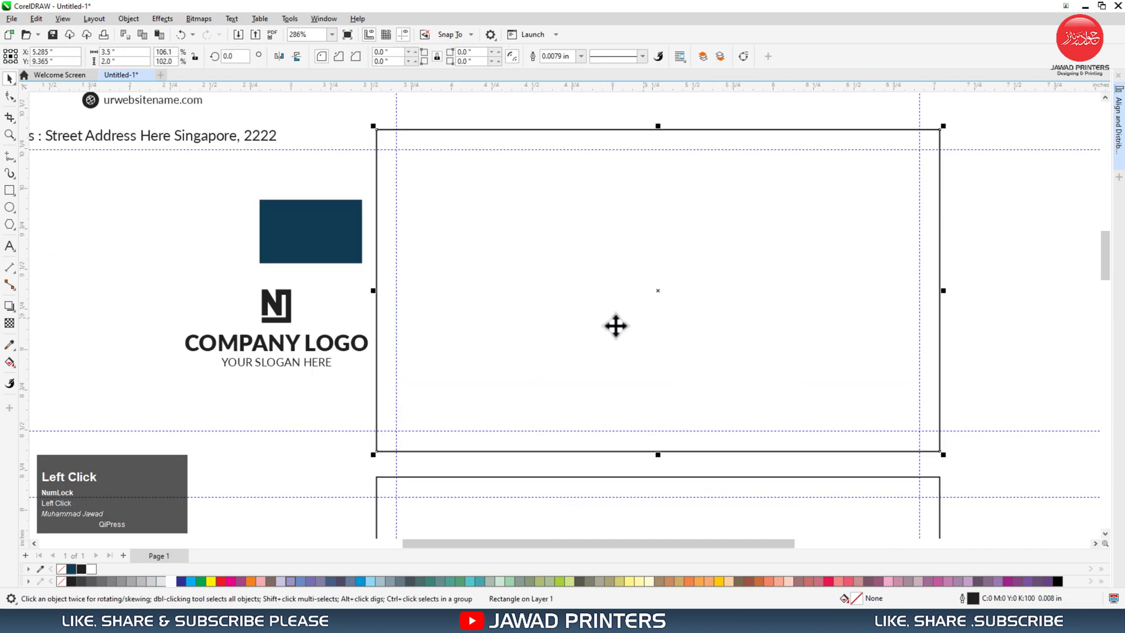
{"action": "left_click", "coordinate": [11, 351]}
{"action": "left_click", "coordinate": [61, 356]}
{"action": "left_click", "coordinate": [346, 240]}
{"action": "left_click", "coordinate": [432, 240]}
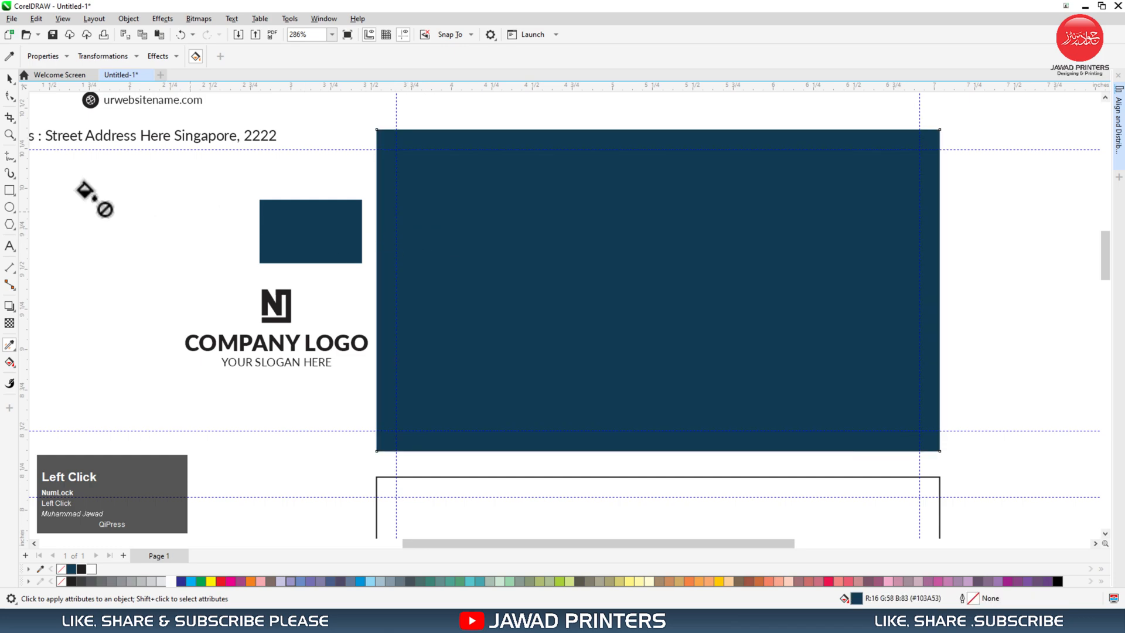
{"action": "left_click", "coordinate": [10, 78]}
{"action": "left_click", "coordinate": [86, 201]}
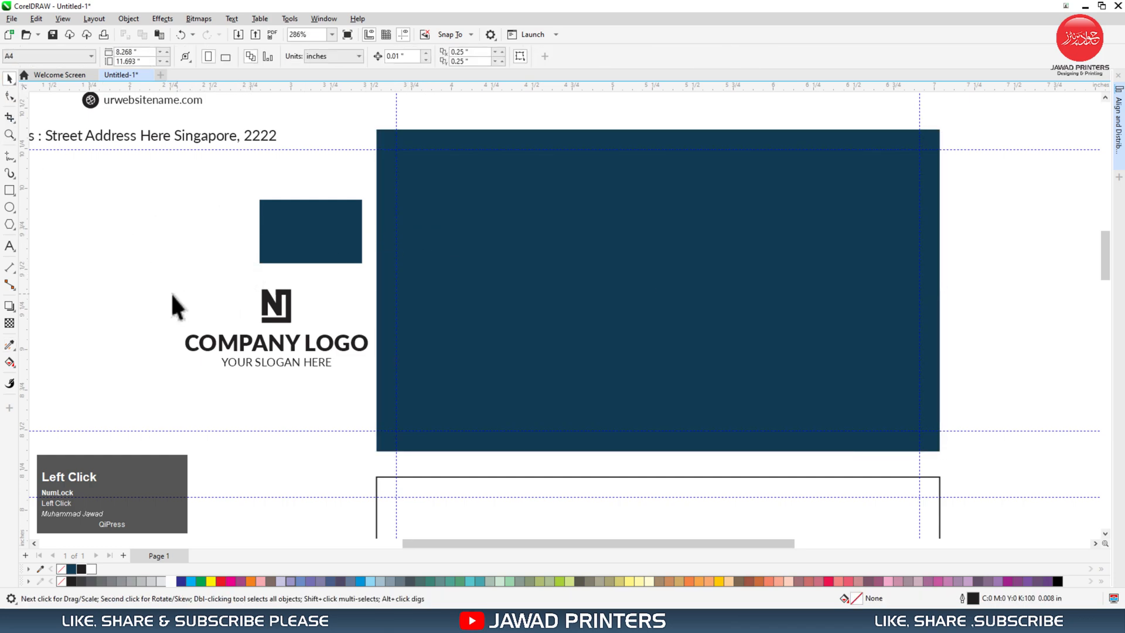
- Draw a full-width strip 3.5 in by about 0.19 in across the lower part of the navy card, filled white without outline
{"action": "left_click", "coordinate": [9, 195]}
{"action": "mouse_move", "coordinate": [378, 383]}
{"action": "left_mouse_down"}
{"action": "mouse_move", "coordinate": [433, 402]}
{"action": "mouse_move", "coordinate": [940, 413]}
{"action": "left_mouse_up"}
{"action": "left_click", "coordinate": [9, 78]}
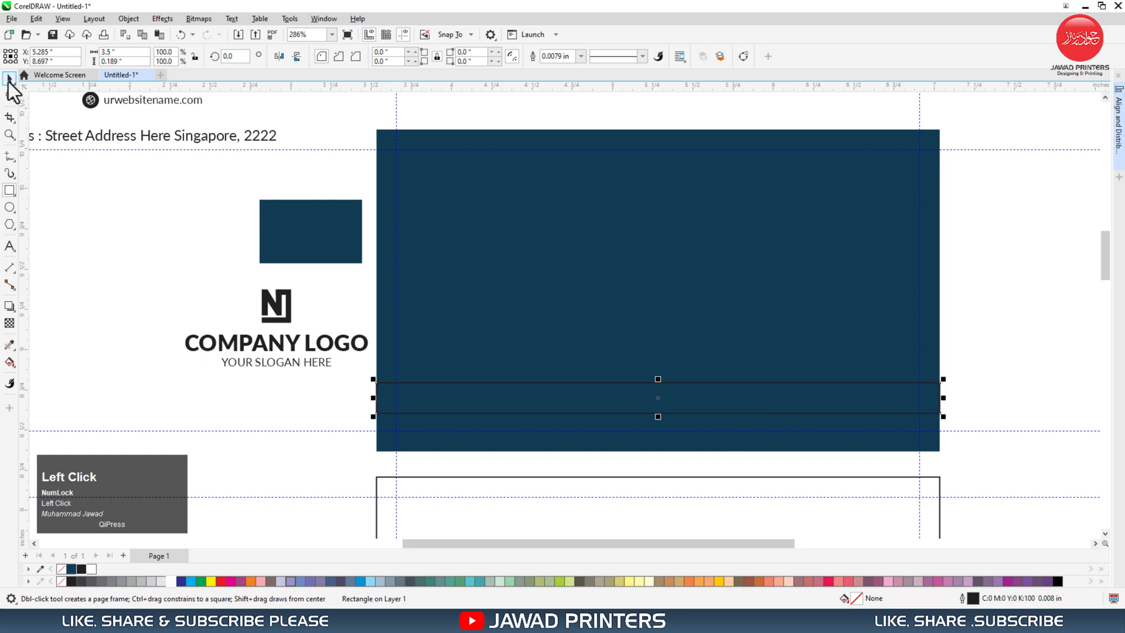
{"action": "left_click", "coordinate": [171, 583]}
{"action": "right_click", "coordinate": [63, 568]}
{"action": "left_click", "coordinate": [342, 400]}
- Recolour the copied company logo and slogan white and place them in front of the navy card near its middle
{"action": "left_click_drag", "start_coordinate": [325, 236], "coordinate": [270, 233]}
{"action": "left_click", "coordinate": [326, 359]}
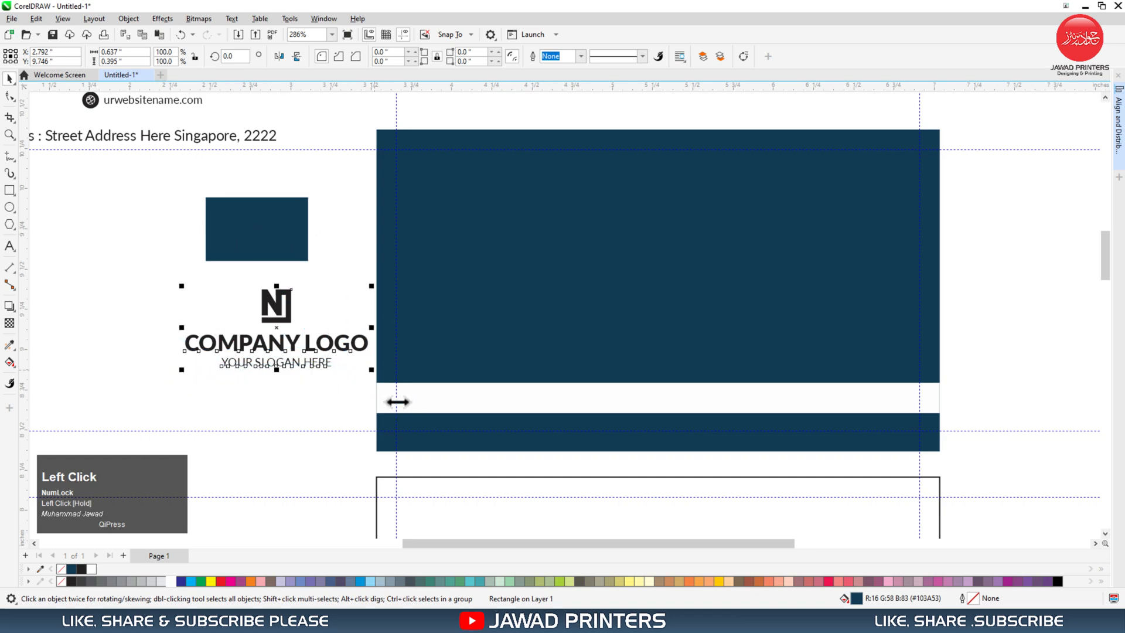
{"action": "left_click", "coordinate": [173, 580]}
{"action": "key", "text": "shift+Page_Up"}
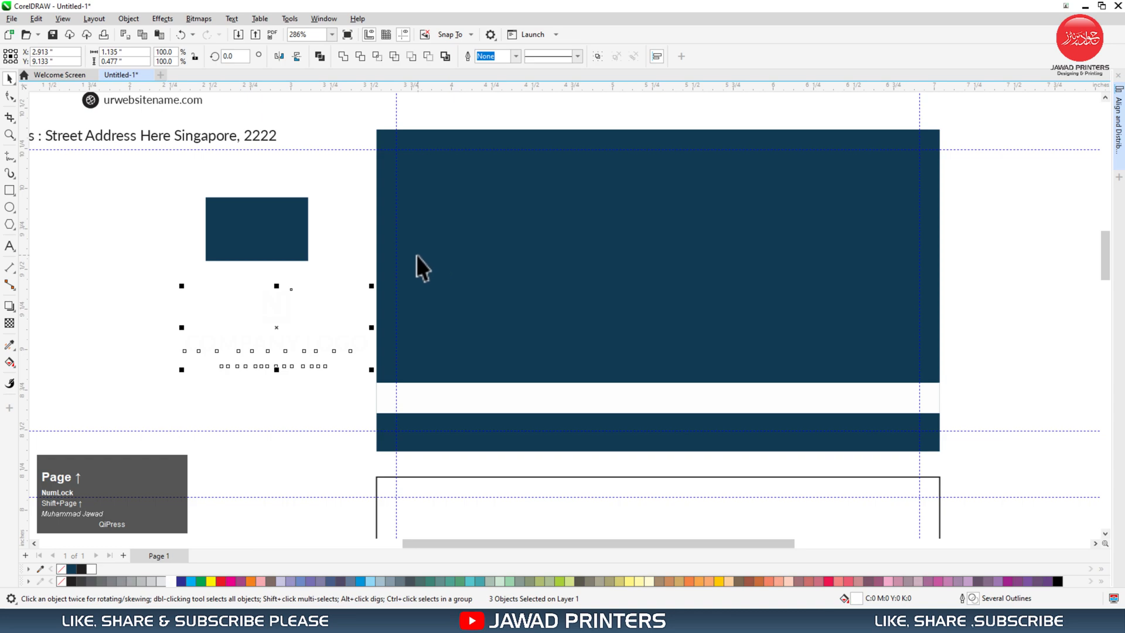
{"action": "left_click_drag", "start_coordinate": [287, 325], "coordinate": [663, 263]}
- Centre the white logo and slogan horizontally on the navy card
{"action": "left_click", "coordinate": [669, 345], "text": "shift"}
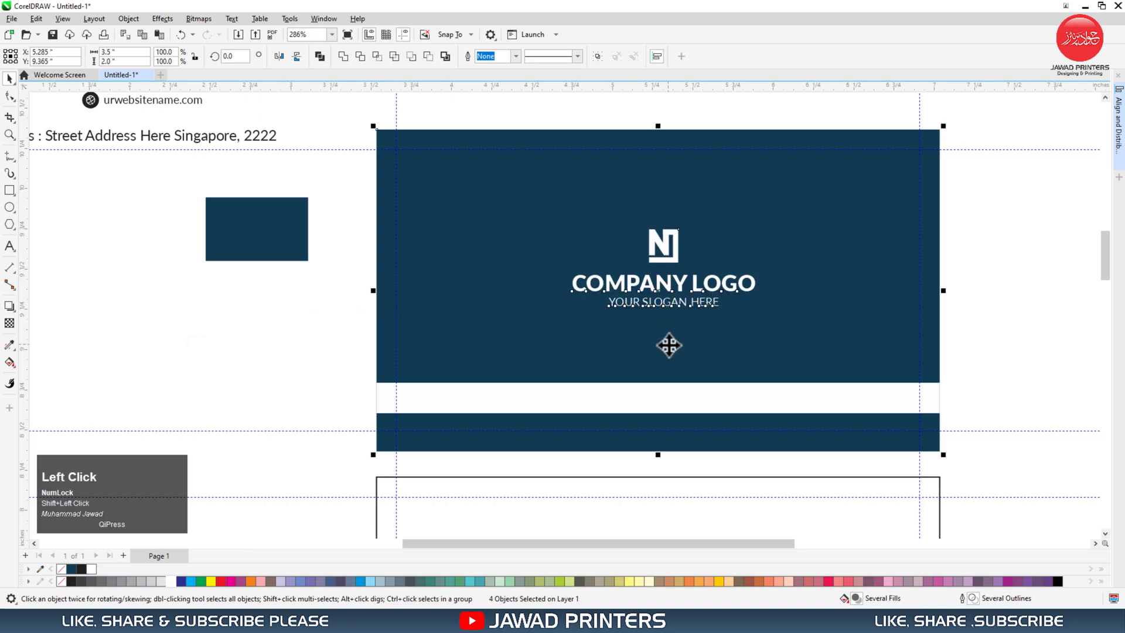
{"action": "key", "text": "c"}
{"action": "left_click", "coordinate": [970, 278]}
{"action": "left_click_drag", "start_coordinate": [948, 209], "coordinate": [541, 336]}
{"action": "left_click_drag", "start_coordinate": [660, 269], "coordinate": [659, 260]}
{"action": "left_click", "coordinate": [989, 293]}
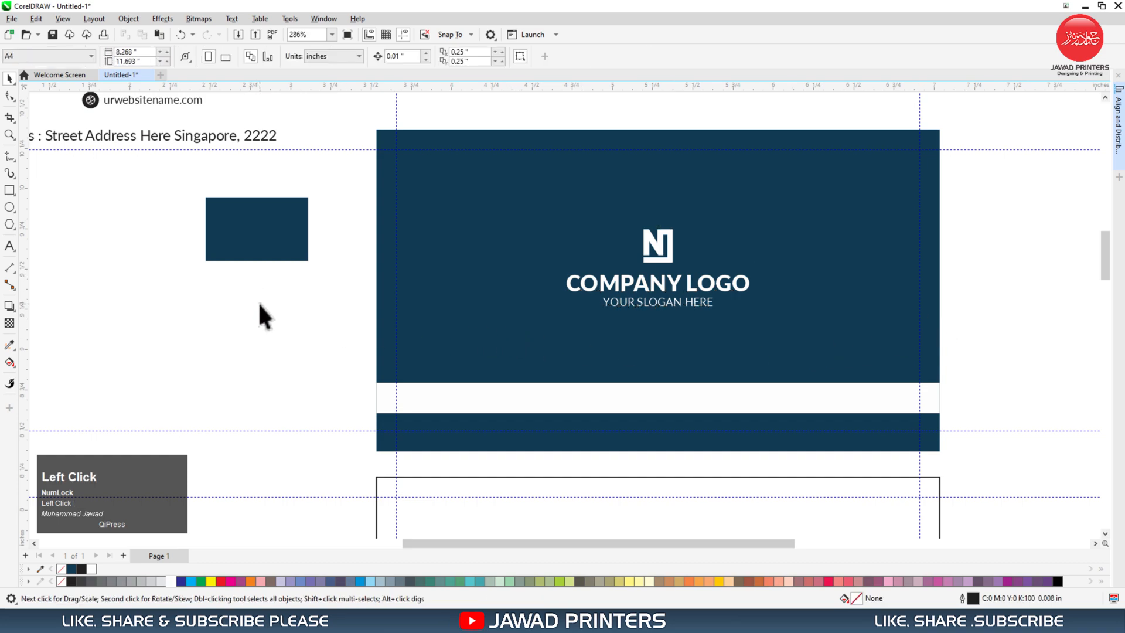
- Duplicate the slogan text, colour the copy navy, and centre it vertically on the white strip
{"action": "left_click", "coordinate": [632, 300]}
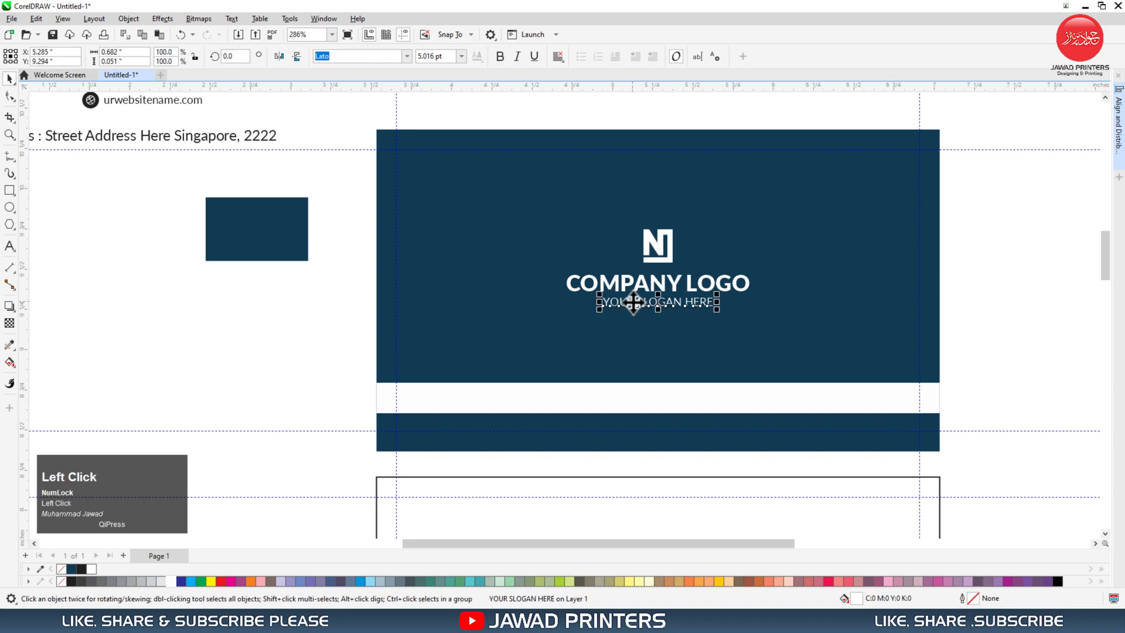
{"action": "left_click_drag", "start_coordinate": [632, 301], "coordinate": [521, 363]}
{"action": "right_click", "coordinate": [521, 363]}
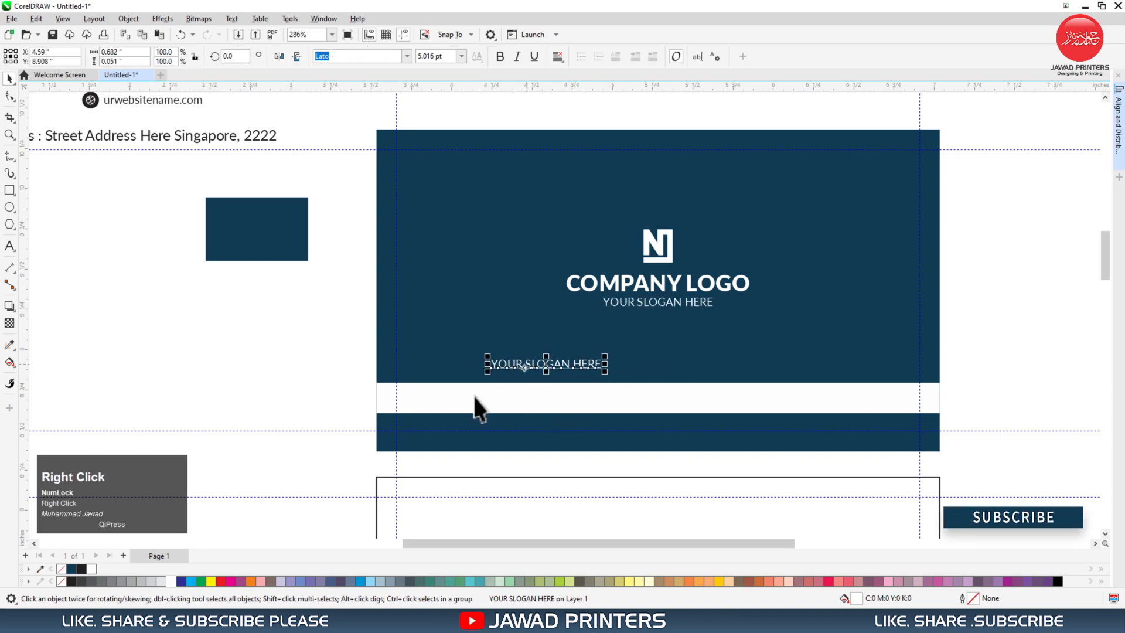
{"action": "left_click", "coordinate": [71, 569]}
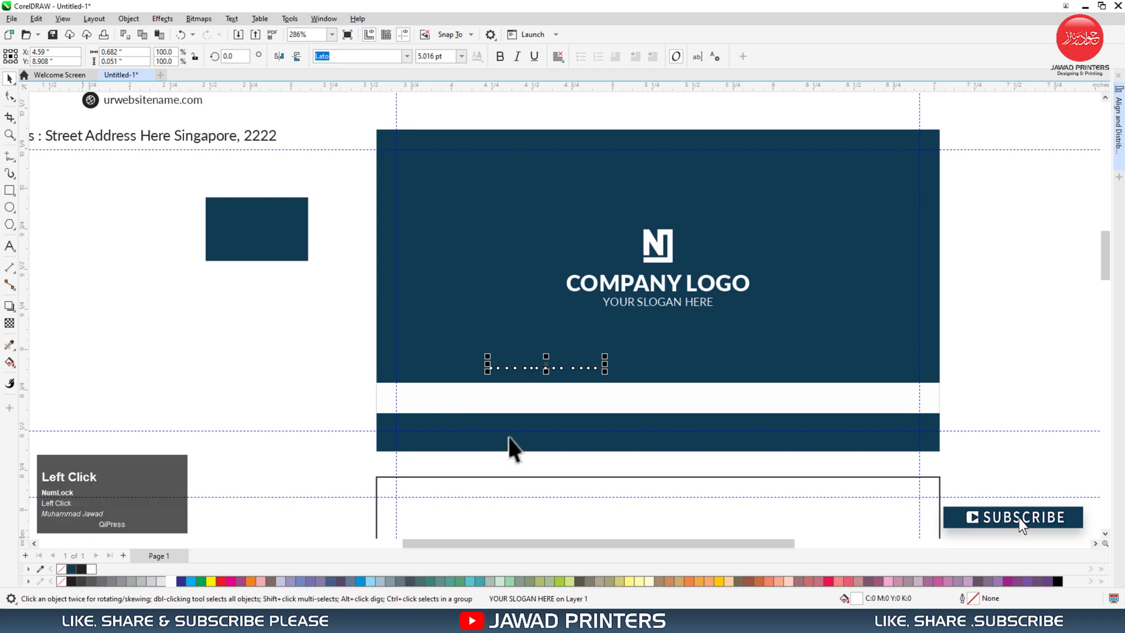
{"action": "left_click", "coordinate": [519, 404], "text": "shift"}
{"action": "key", "text": "e"}
{"action": "left_click", "coordinate": [332, 388]}
- Change the copied slogan on the white strip to "Graphic Design" and centre it vertically on the strip again
{"action": "double_click", "coordinate": [522, 398]}
{"action": "key", "text": "ctrl+a"}
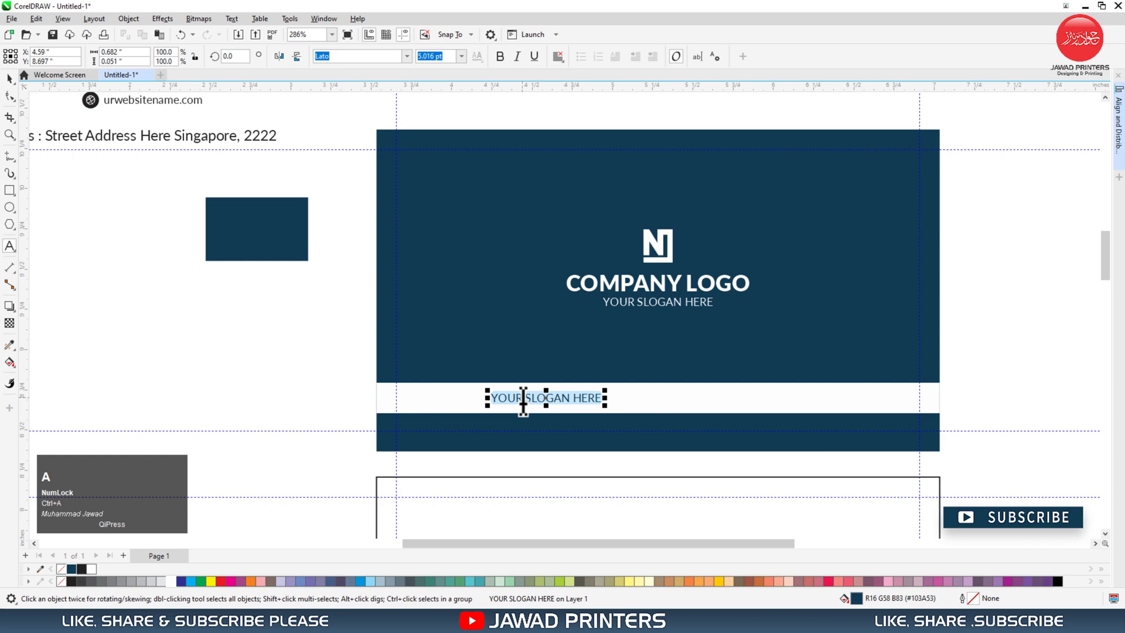
{"action": "type", "text": "G"}
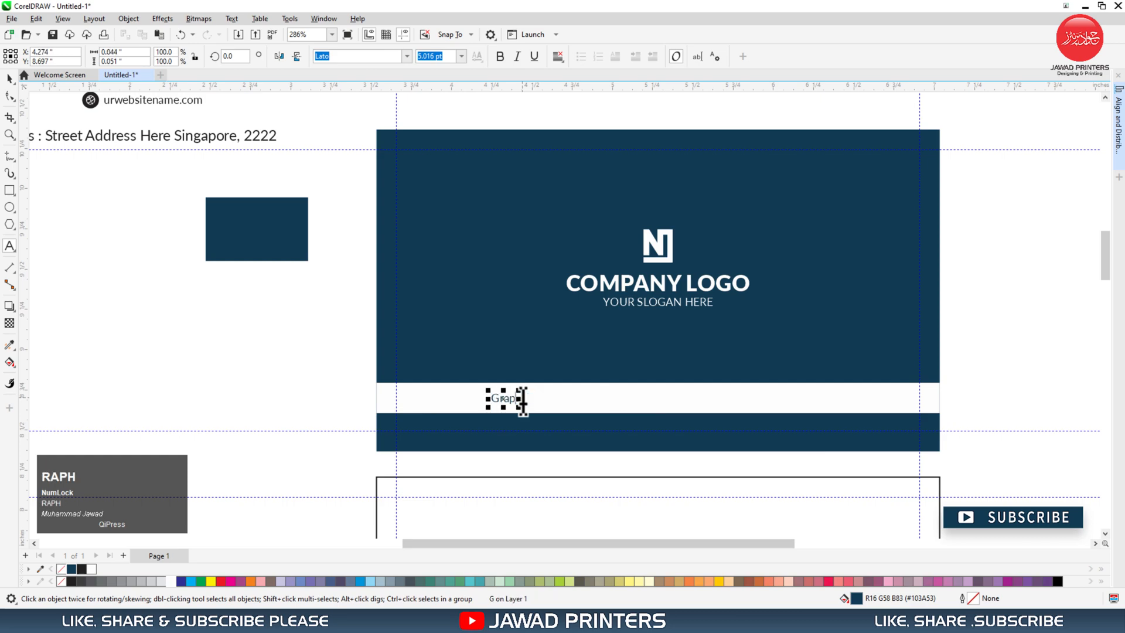
{"action": "type", "text": "raphic Desi"}
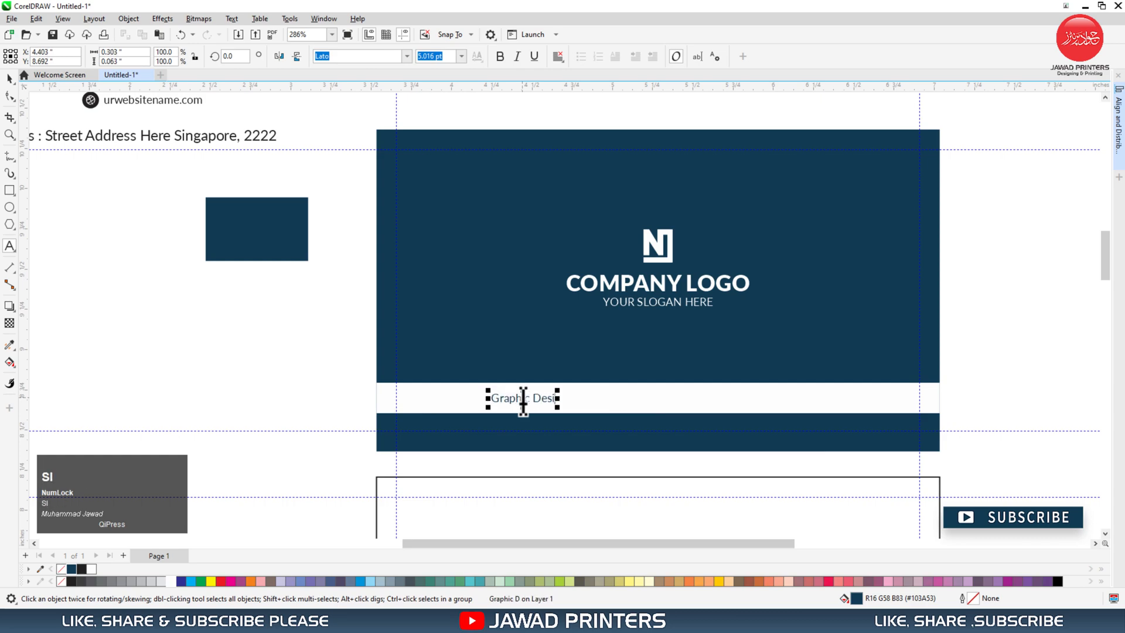
{"action": "key", "text": "ctrl+space"}
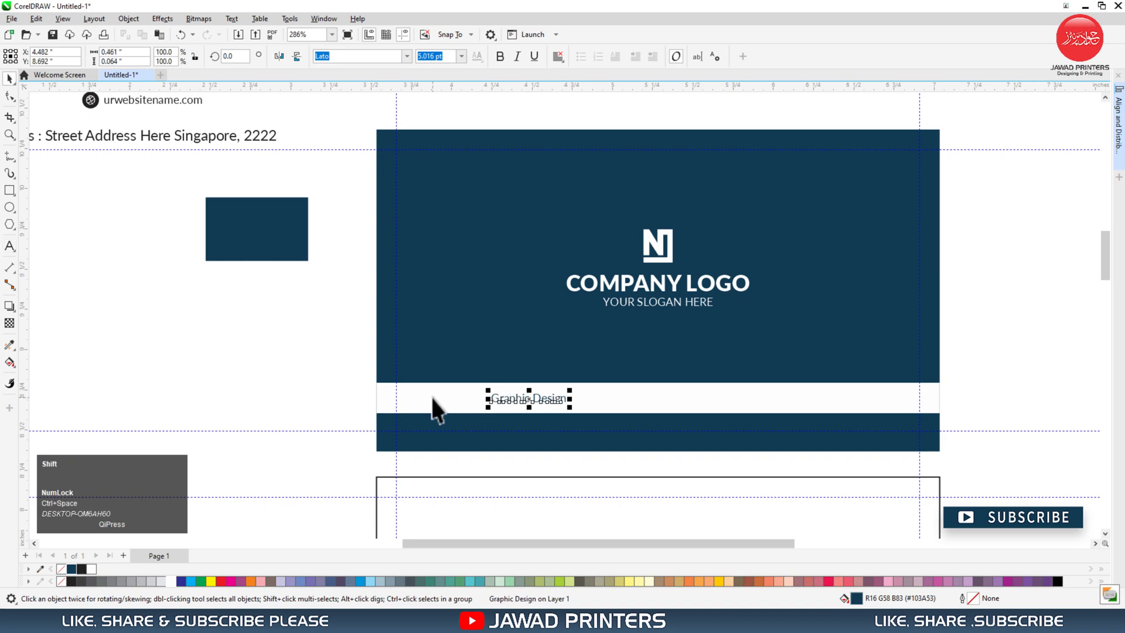
{"action": "left_click", "coordinate": [433, 397], "text": "shift"}
{"action": "key", "text": "e"}
{"action": "left_click", "coordinate": [363, 394]}
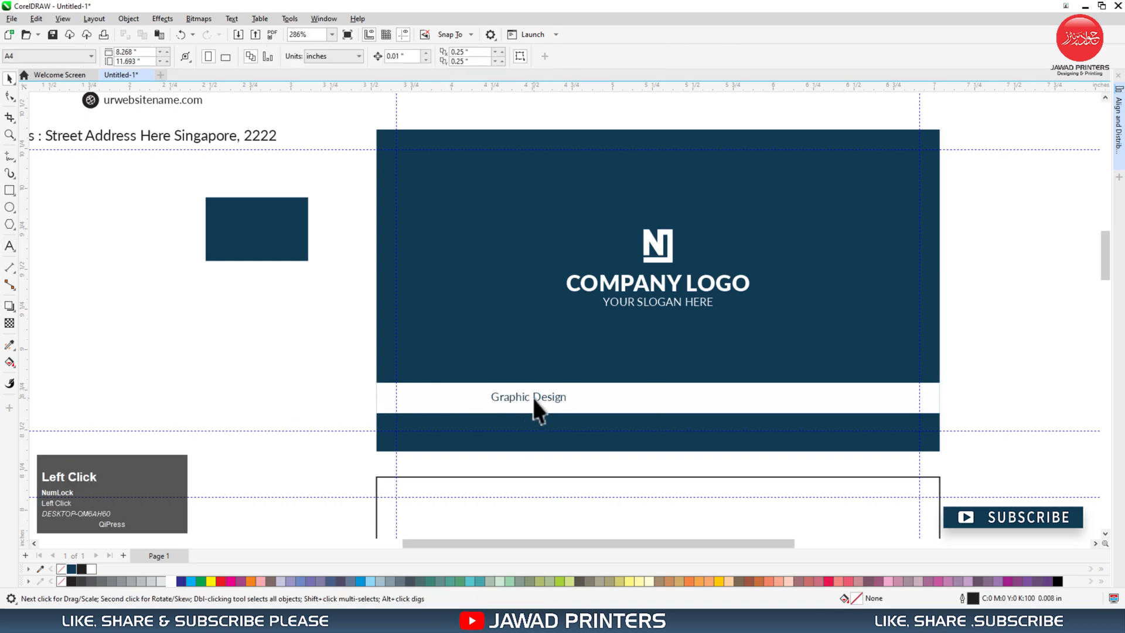
- Place a copy of the "Graphic Design" label to its right on the strip and change its text to "Web Design"
{"action": "right_click", "coordinate": [532, 398]}
{"action": "left_click", "coordinate": [586, 193]}
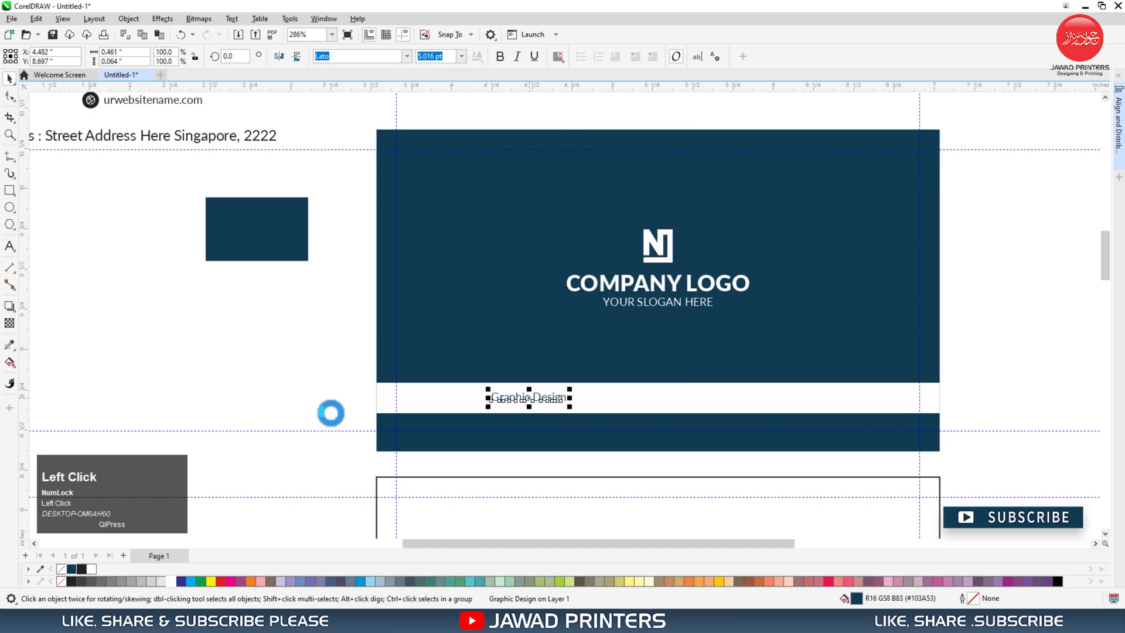
{"action": "right_click", "coordinate": [328, 418]}
{"action": "left_click", "coordinate": [366, 503]}
{"action": "left_click_drag", "start_coordinate": [530, 397], "coordinate": [636, 398]}
{"action": "key", "text": "ctrl+space"}
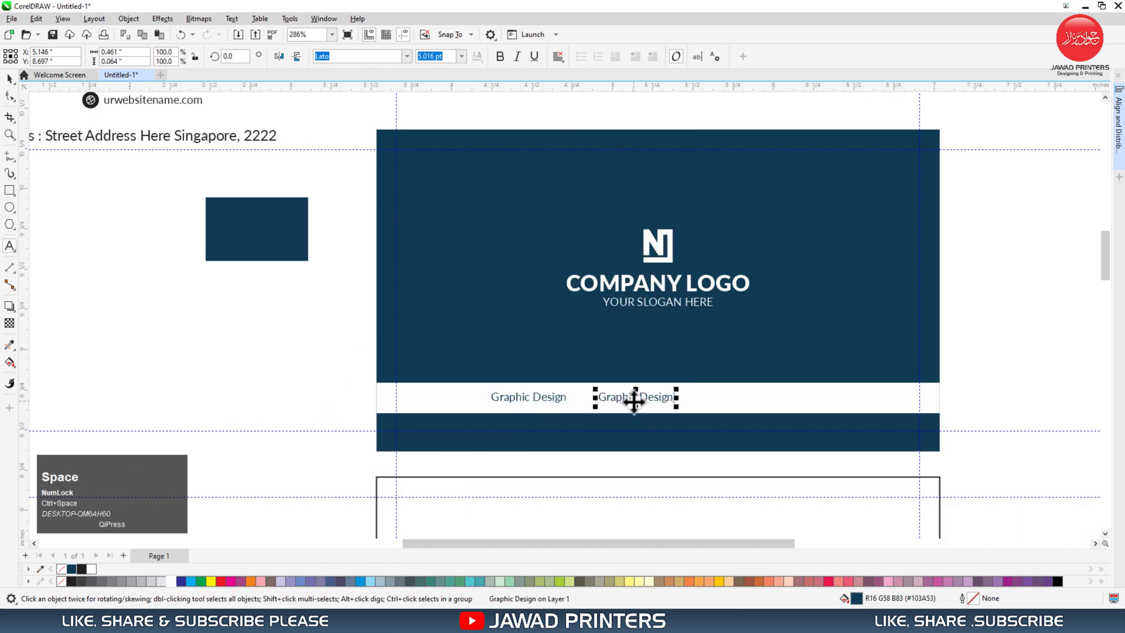
{"action": "key", "text": "ctrl+a"}
{"action": "type", "text": "W"}
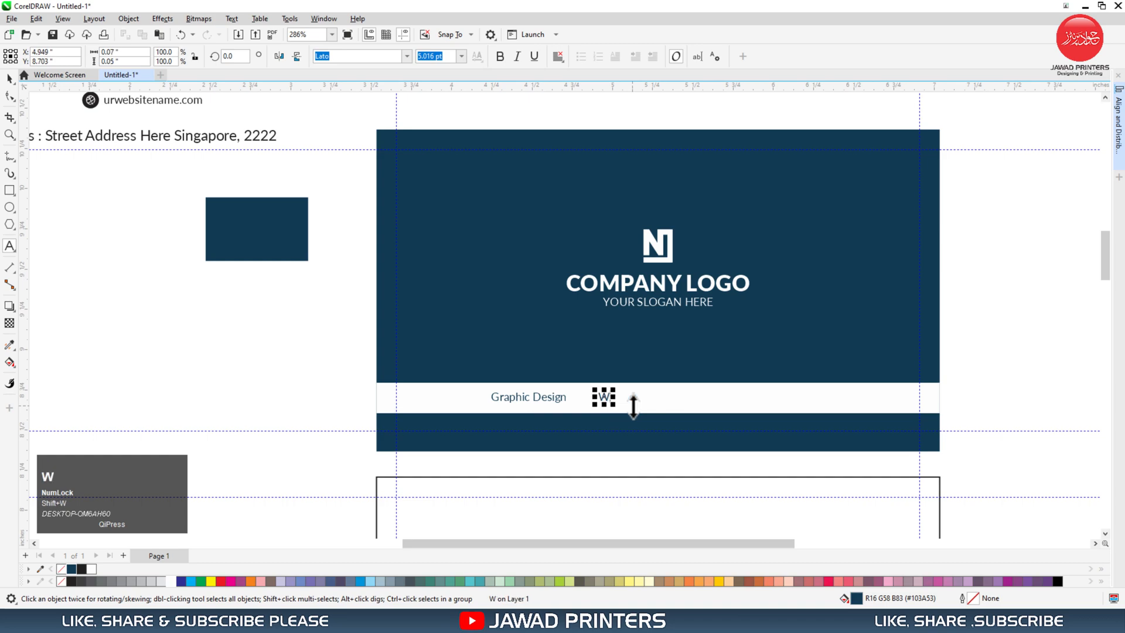
{"action": "type", "text": "eb Design"}
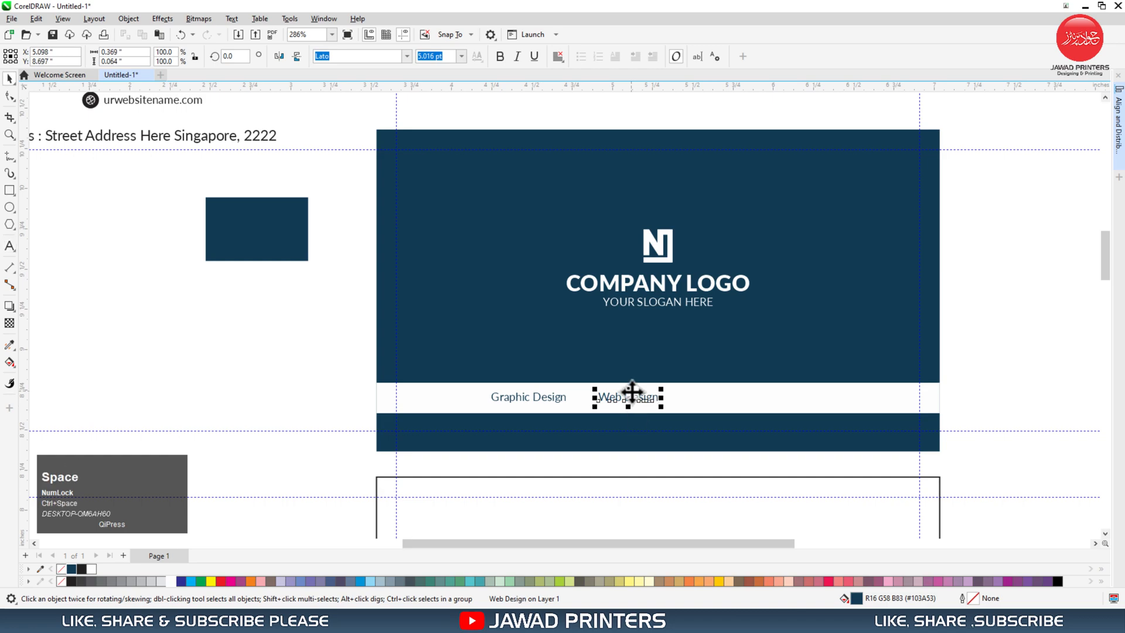
- Place a copy of the "Web Design" label farther right on the strip and change its text to "Print Design"
{"action": "right_click", "coordinate": [631, 397]}
{"action": "left_click", "coordinate": [667, 190]}
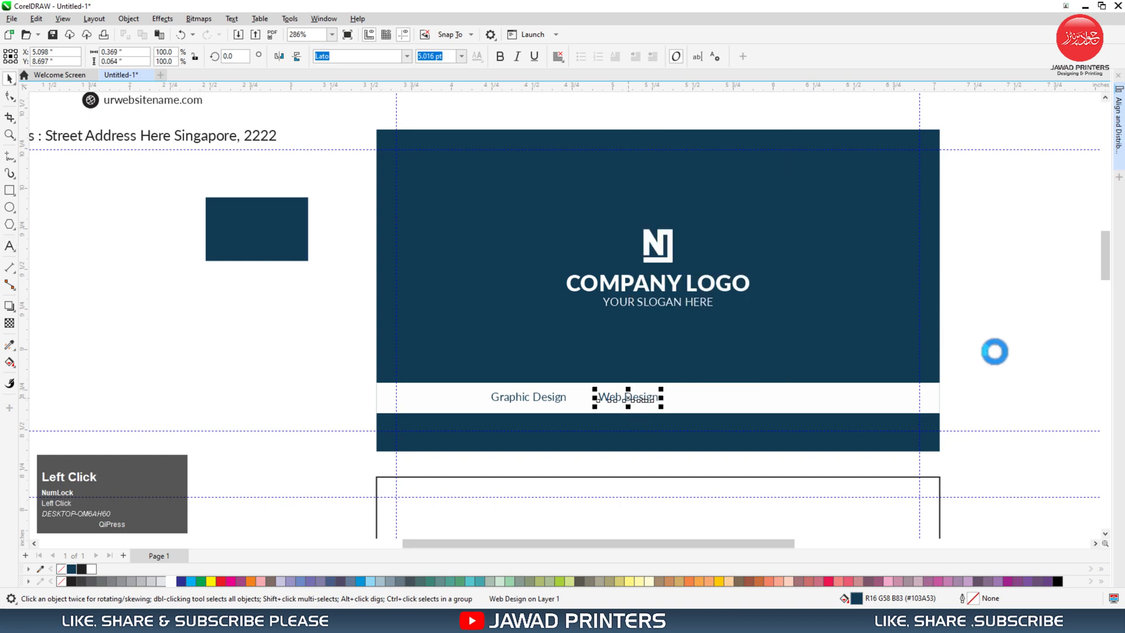
{"action": "right_click", "coordinate": [992, 351]}
{"action": "left_click", "coordinate": [1020, 441]}
{"action": "left_click_drag", "start_coordinate": [655, 392], "coordinate": [788, 399]}
{"action": "key", "text": "ctrl+z"}
{"action": "double_click", "coordinate": [787, 399]}
{"action": "key", "text": "ctrl+a"}
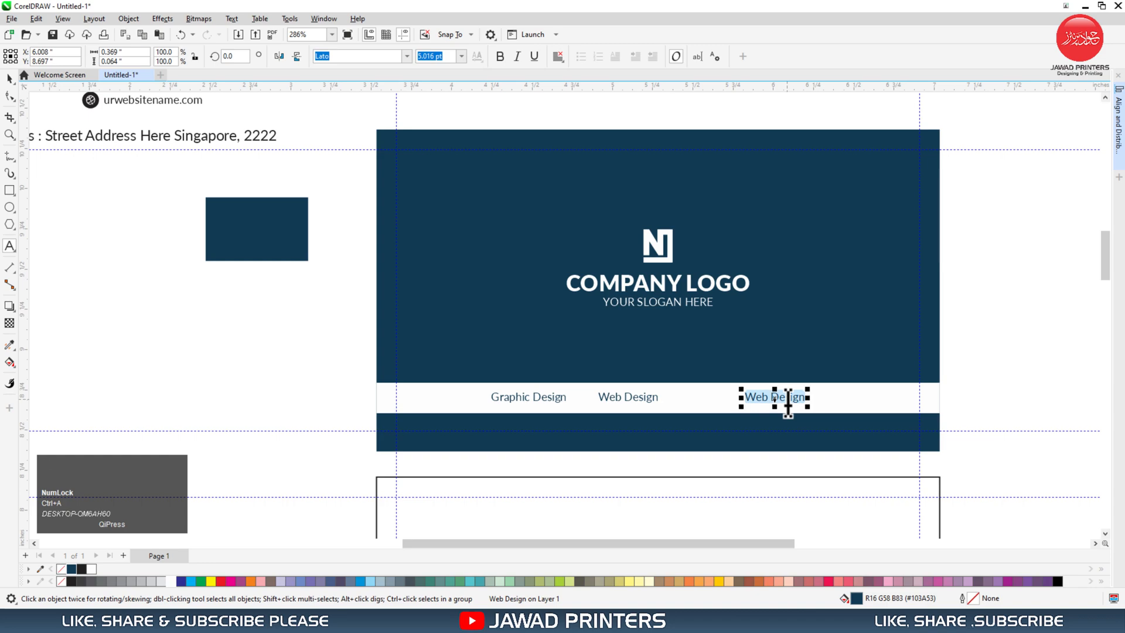
{"action": "type", "text": "Print De"}
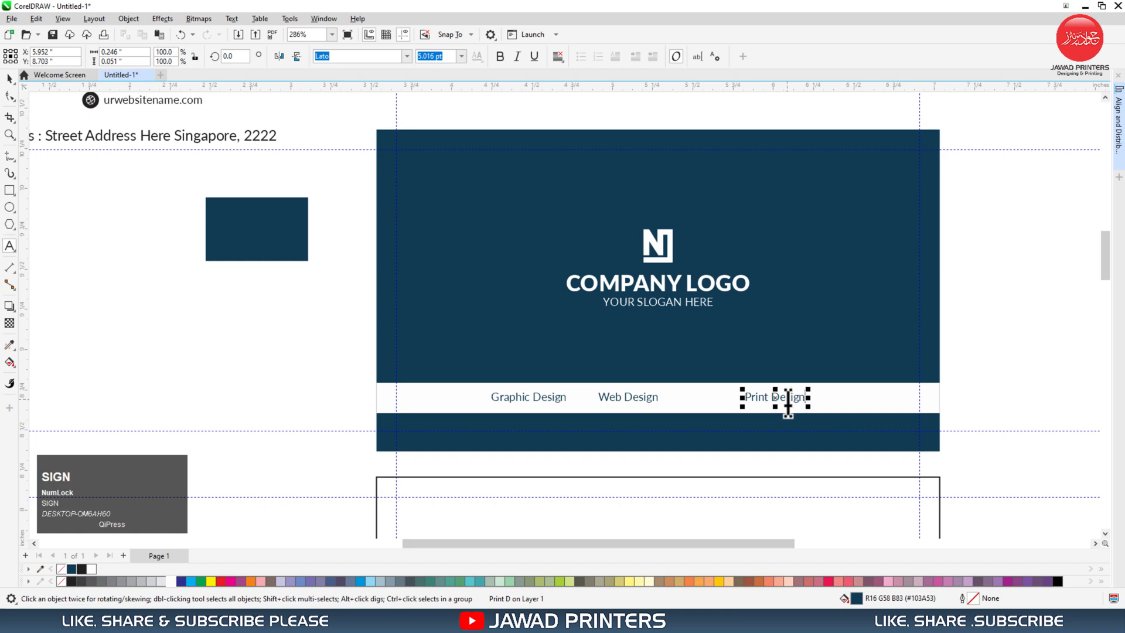
{"action": "key", "text": "ctrl+space"}
{"action": "left_click_drag", "start_coordinate": [789, 398], "coordinate": [798, 402]}
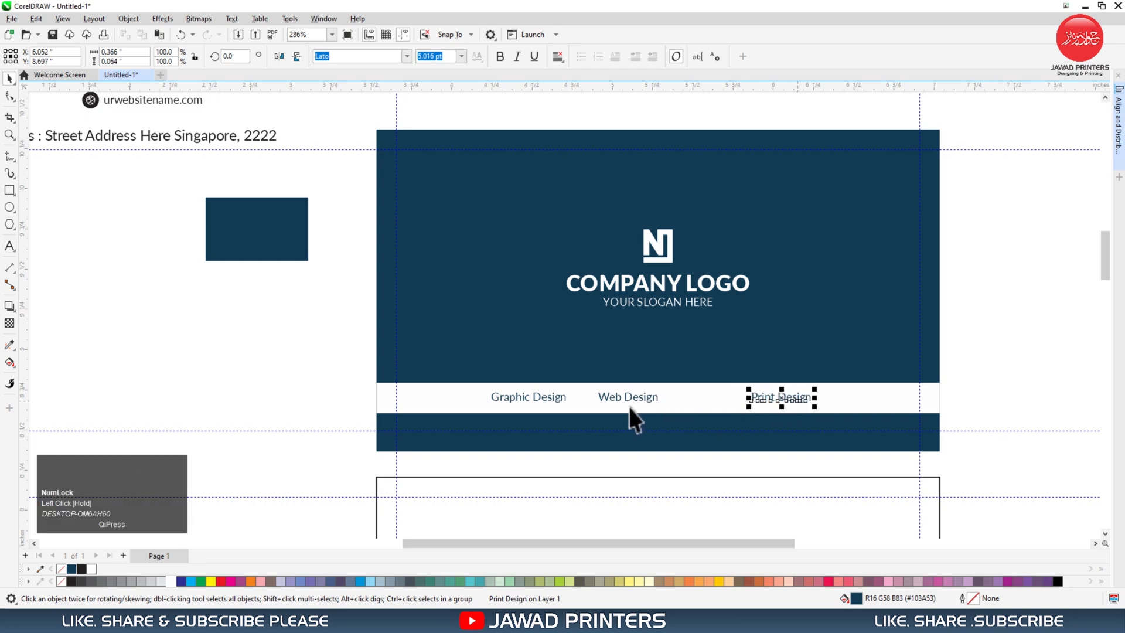
- Distribute the "Graphic Design", "Web Design" and "Print Design" labels evenly across their horizontal span
{"action": "left_click_drag", "start_coordinate": [341, 378], "coordinate": [565, 408]}
{"action": "left_click_drag", "start_coordinate": [322, 381], "coordinate": [829, 441]}
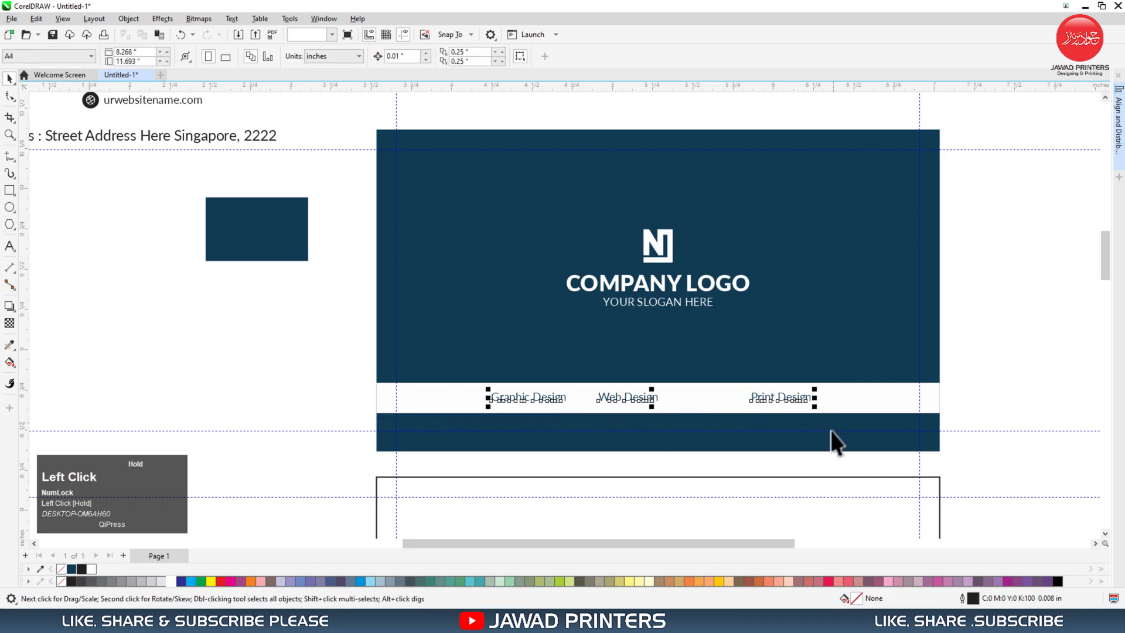
{"action": "left_click", "coordinate": [1118, 120]}
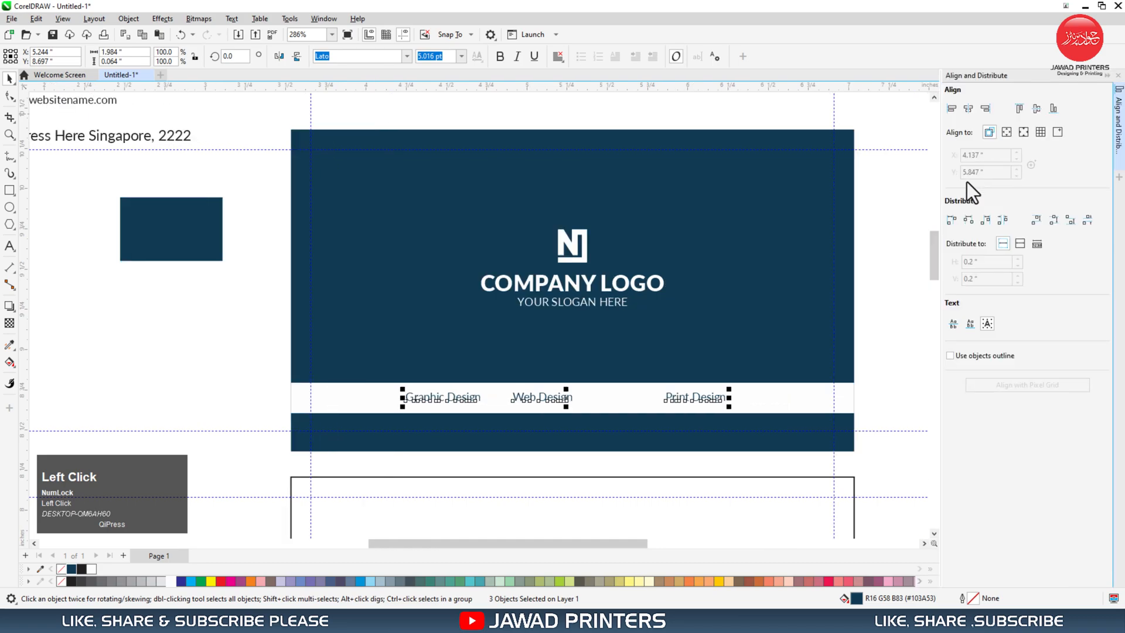
{"action": "left_click", "coordinate": [1002, 219]}
{"action": "left_click_drag", "start_coordinate": [891, 355], "coordinate": [387, 417]}
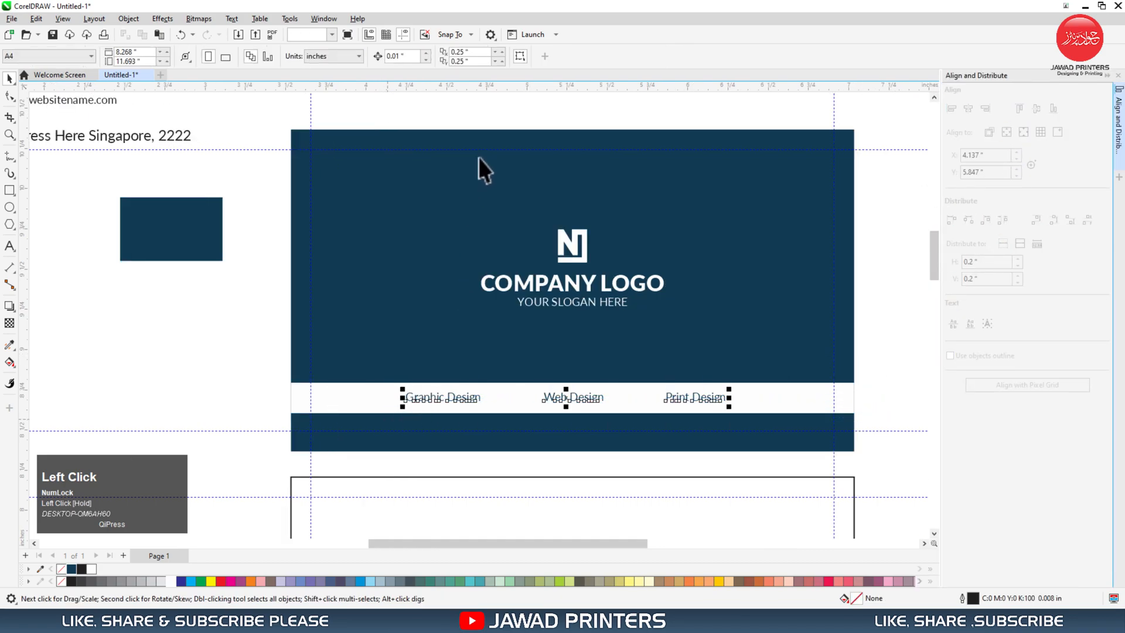
{"action": "left_click", "coordinate": [869, 344]}
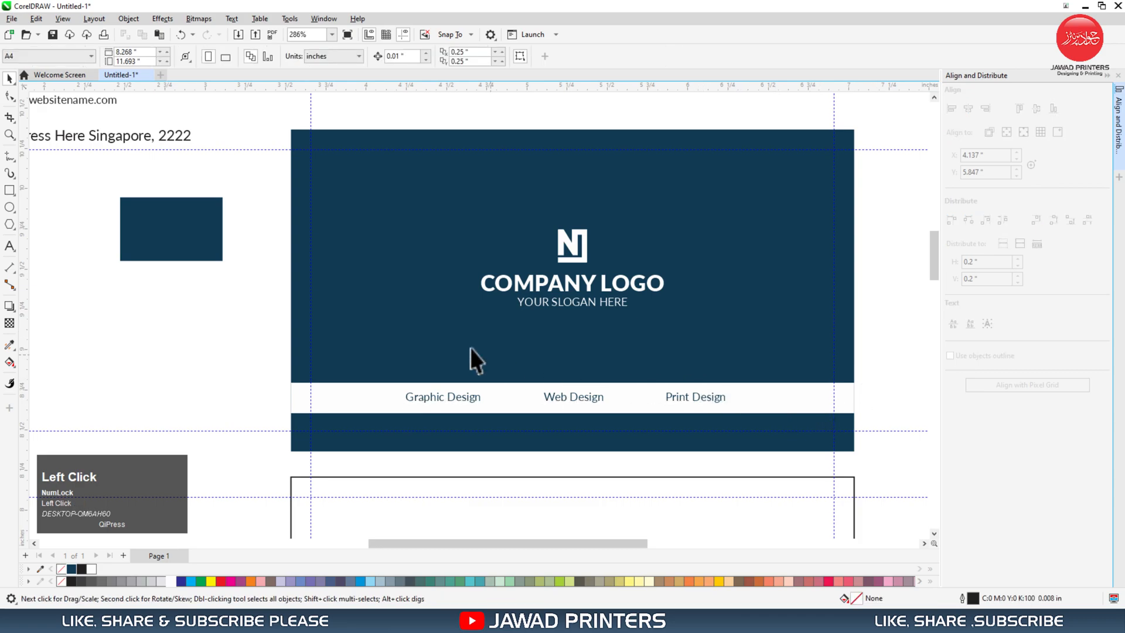
- Draw a thin vertical divider about 0.011 × 0.101 in between "Graphic Design" and "Web Design", filled navy with no outline
{"action": "key", "text": "z"}
{"action": "left_click_drag", "start_coordinate": [385, 364], "coordinate": [741, 445]}
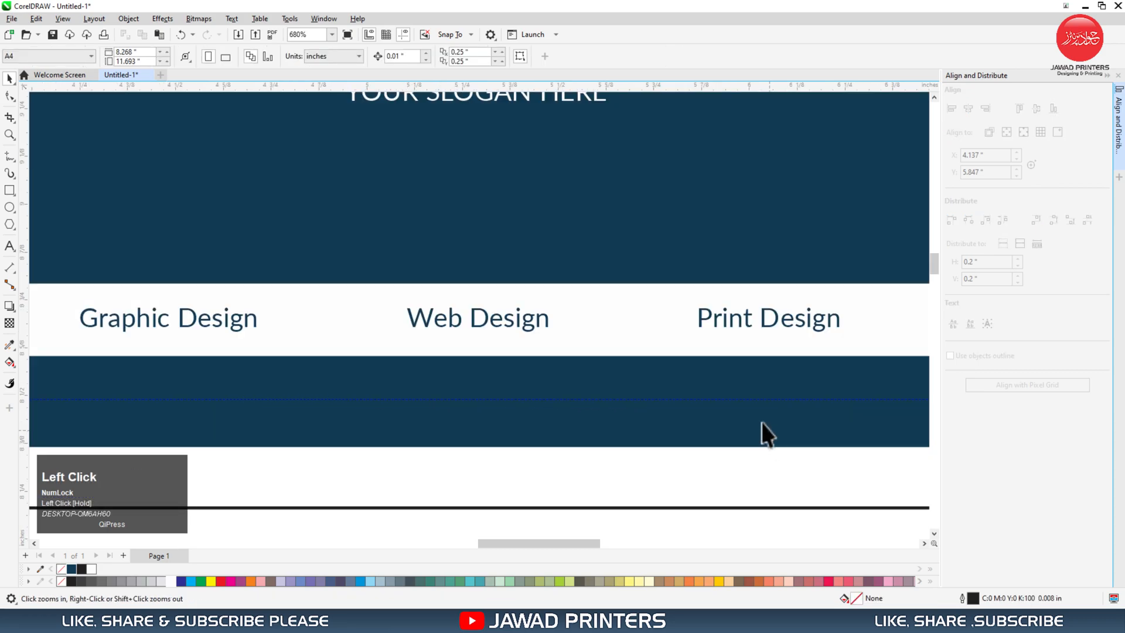
{"action": "left_click", "coordinate": [9, 189]}
{"action": "left_click_drag", "start_coordinate": [316, 298], "coordinate": [320, 340]}
{"action": "key", "text": "space"}
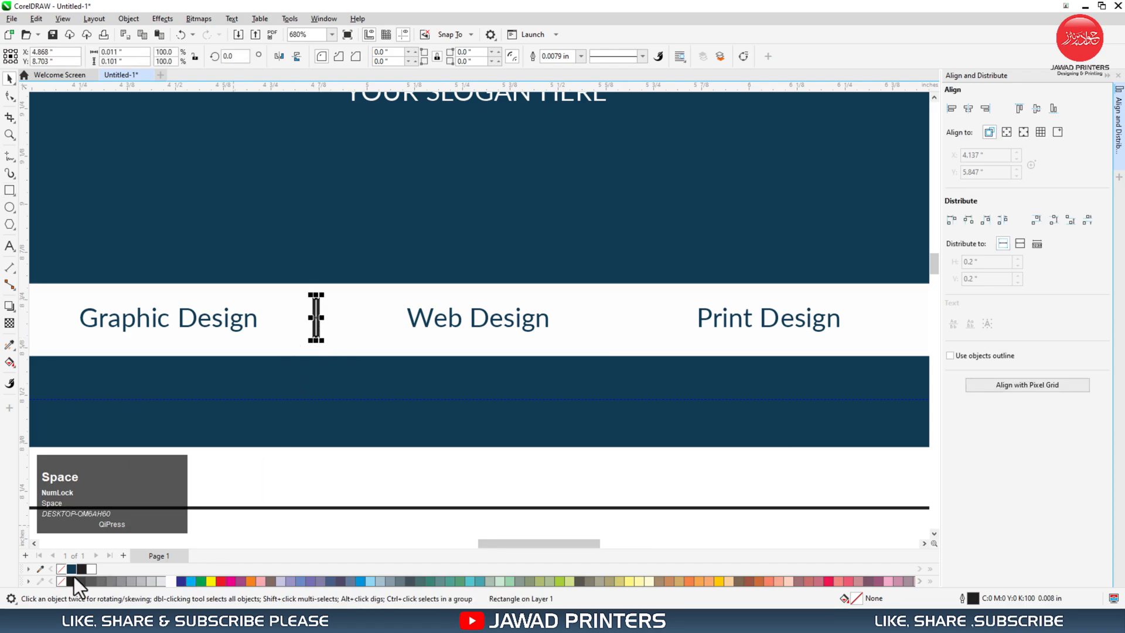
{"action": "left_click", "coordinate": [70, 568]}
{"action": "right_click", "coordinate": [94, 560]}
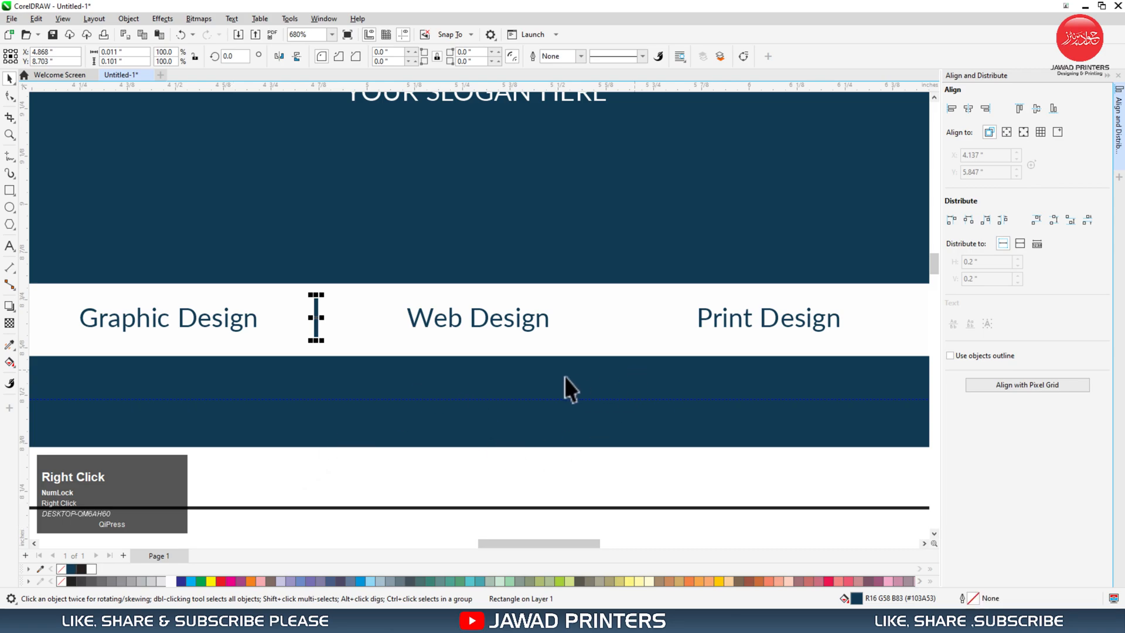
- Duplicate the navy divider and place the copy between "Web Design" and "Print Design"
{"action": "right_click", "coordinate": [316, 319]}
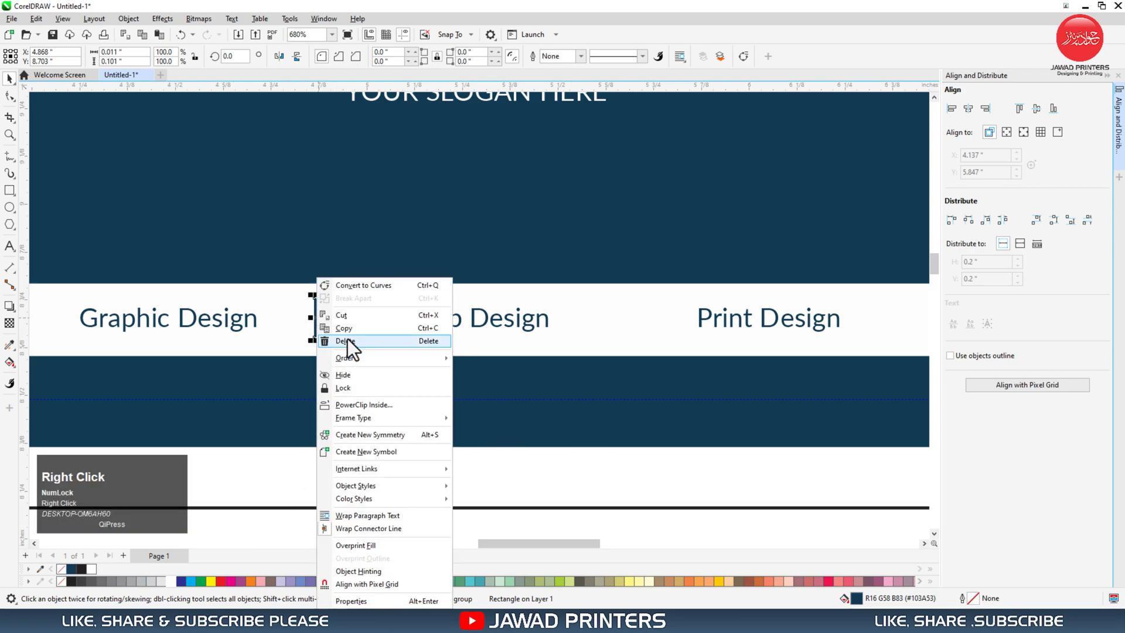
{"action": "left_click", "coordinate": [485, 396]}
{"action": "right_click", "coordinate": [609, 486]}
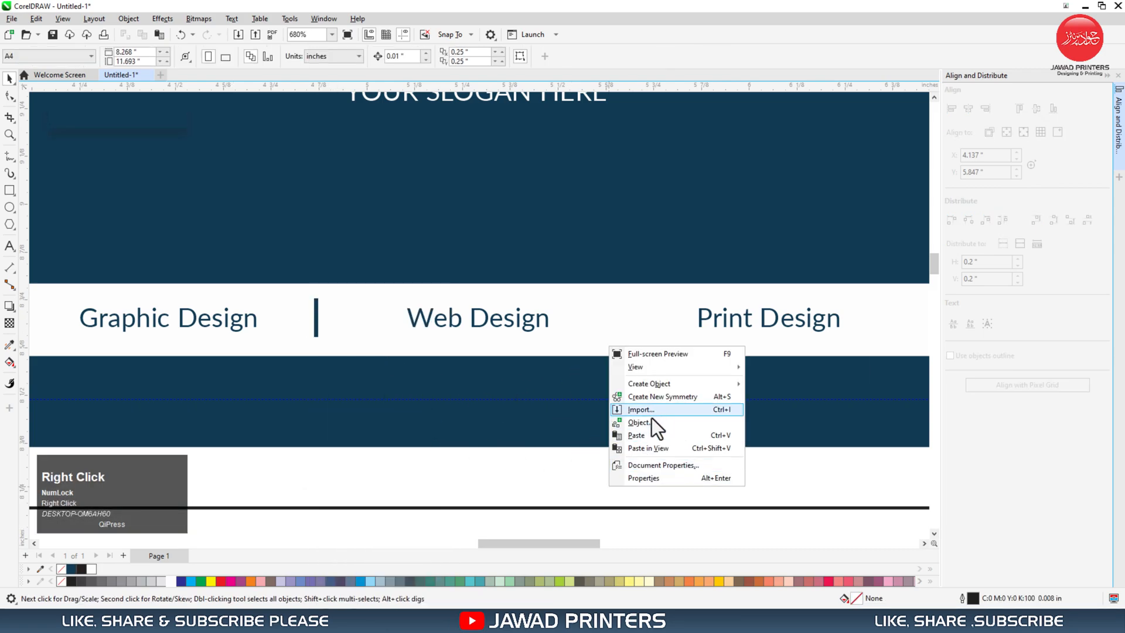
{"action": "left_click", "coordinate": [652, 434]}
{"action": "left_click_drag", "start_coordinate": [316, 321], "coordinate": [618, 337]}
- Distribute the three service labels and both dividers with equal horizontal spacing
{"action": "scroll", "coordinate": [615, 439], "scroll_direction": "down", "scroll_amount": 3}
{"action": "left_click_drag", "start_coordinate": [282, 456], "coordinate": [799, 315]}
{"action": "left_click", "coordinate": [1005, 221]}
{"action": "left_click", "coordinate": [734, 455]}
{"action": "left_click", "coordinate": [1106, 75]}
- Centre the labels and dividers as one group on the white strip, both horizontally and vertically, and ungroup them
{"action": "left_click_drag", "start_coordinate": [649, 364], "coordinate": [878, 305]}
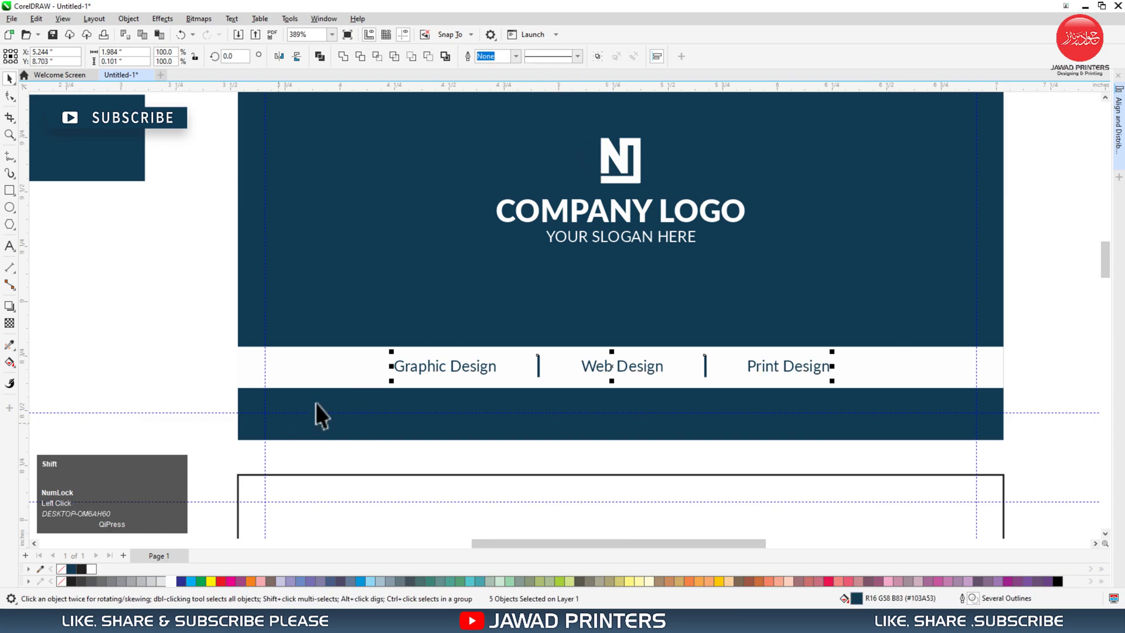
{"action": "left_click", "coordinate": [341, 370], "text": "shift"}
{"action": "key", "text": "c"}
{"action": "key", "text": "e"}
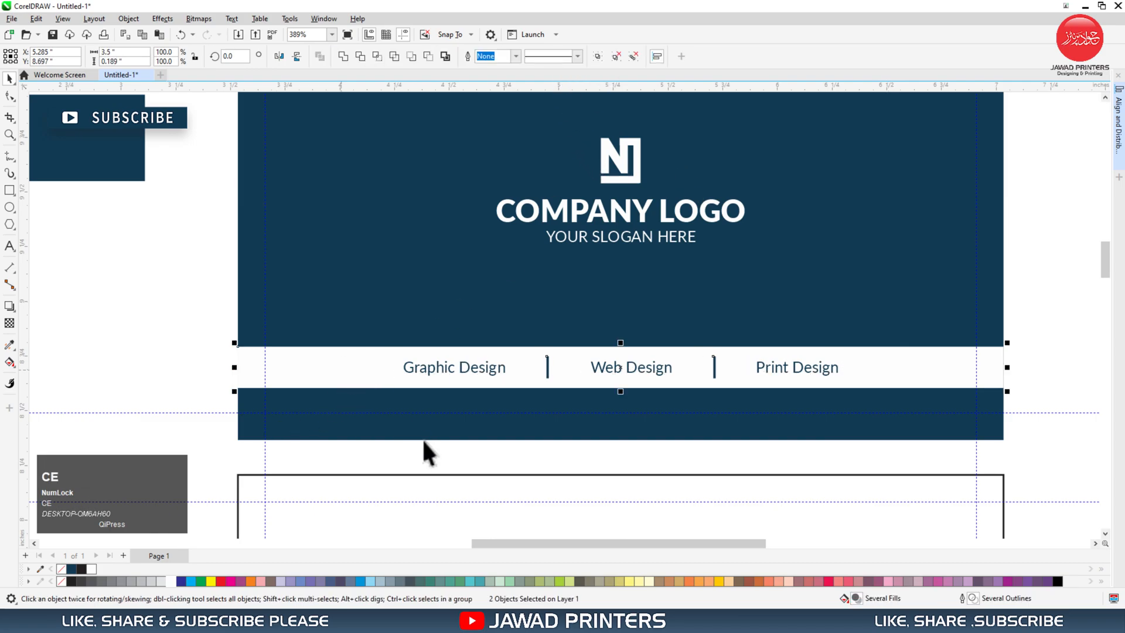
{"action": "left_click", "coordinate": [426, 453]}
{"action": "left_click_drag", "start_coordinate": [389, 440], "coordinate": [803, 318]}
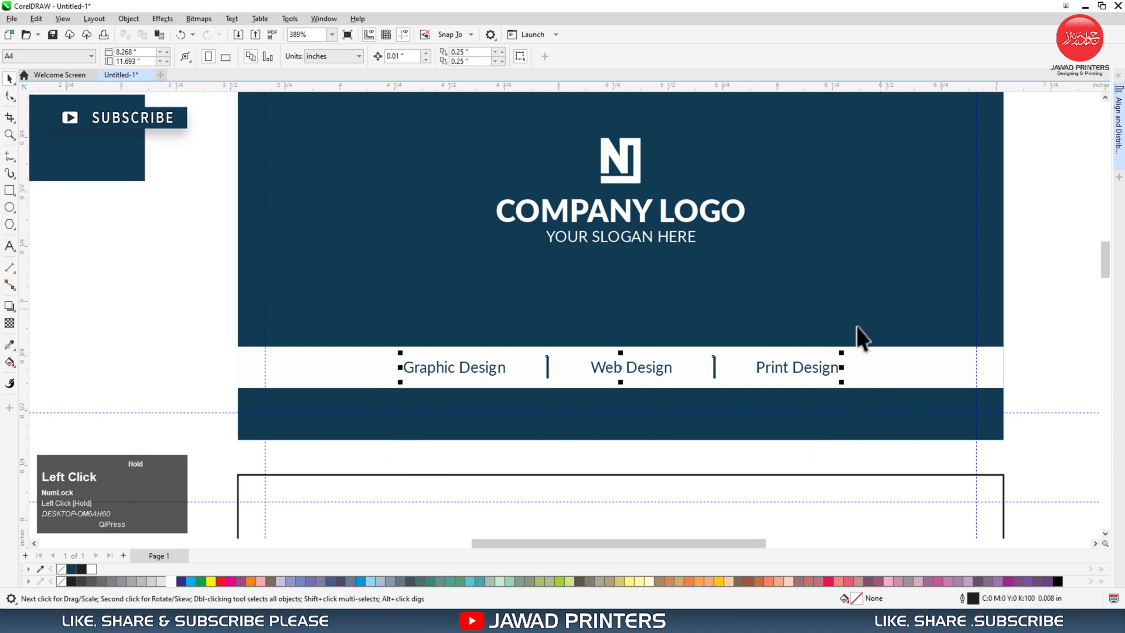
{"action": "key", "text": "ctrl+u"}
{"action": "left_click", "coordinate": [649, 449]}
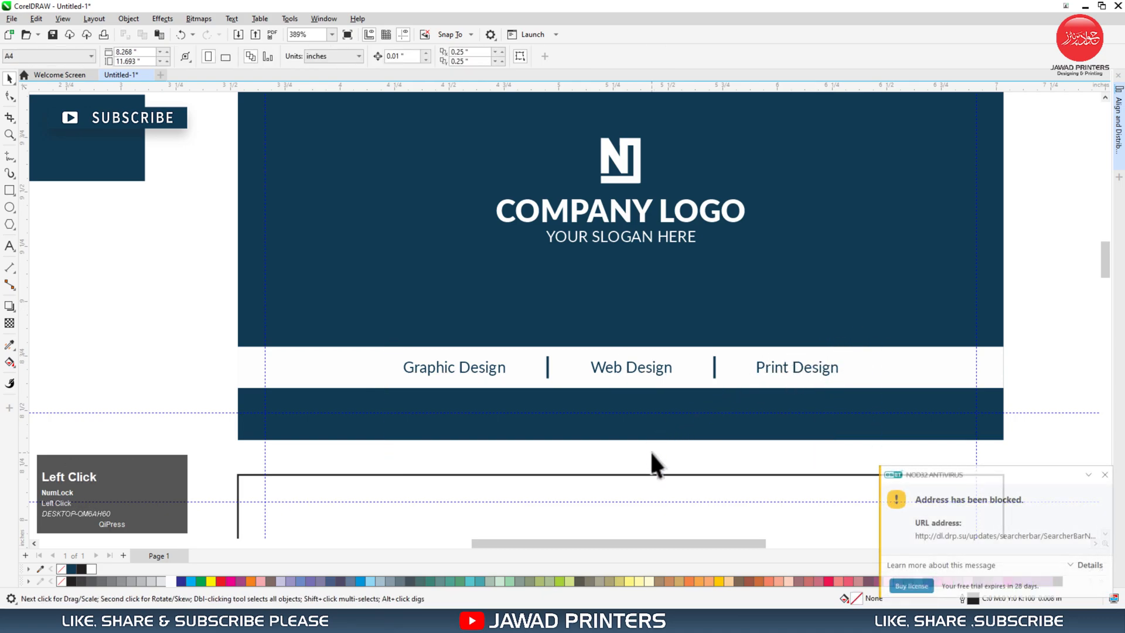
- Close all antivirus notifications covering the drawing
{"action": "key", "text": "F3"}
{"action": "left_click", "coordinate": [1088, 475]}
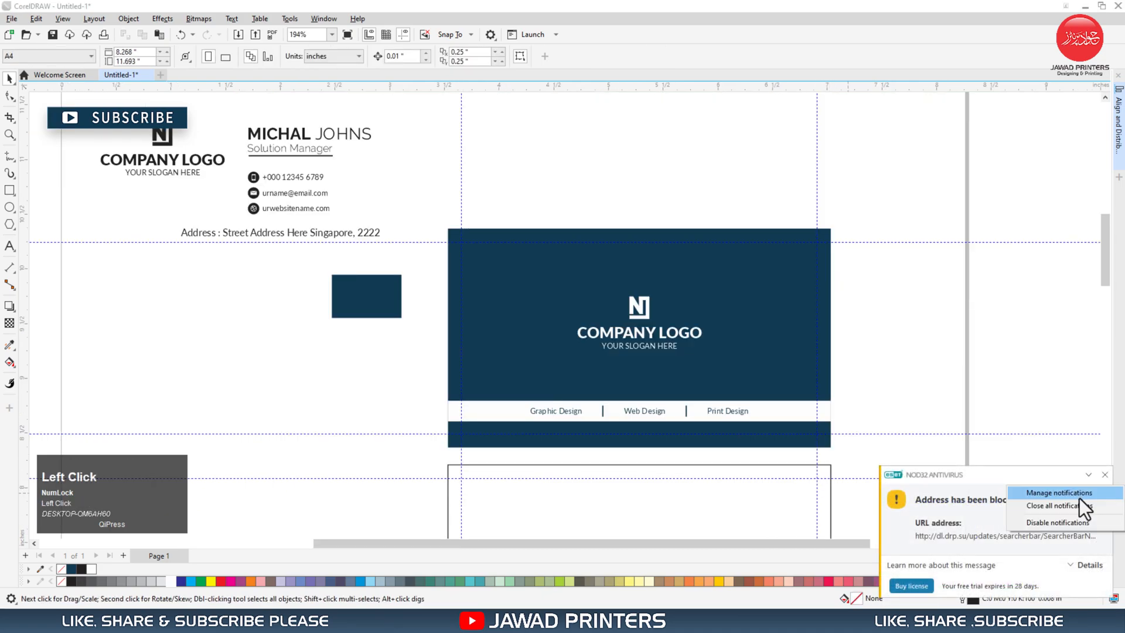
{"action": "left_click", "coordinate": [1072, 507]}
{"action": "key", "text": "F4"}
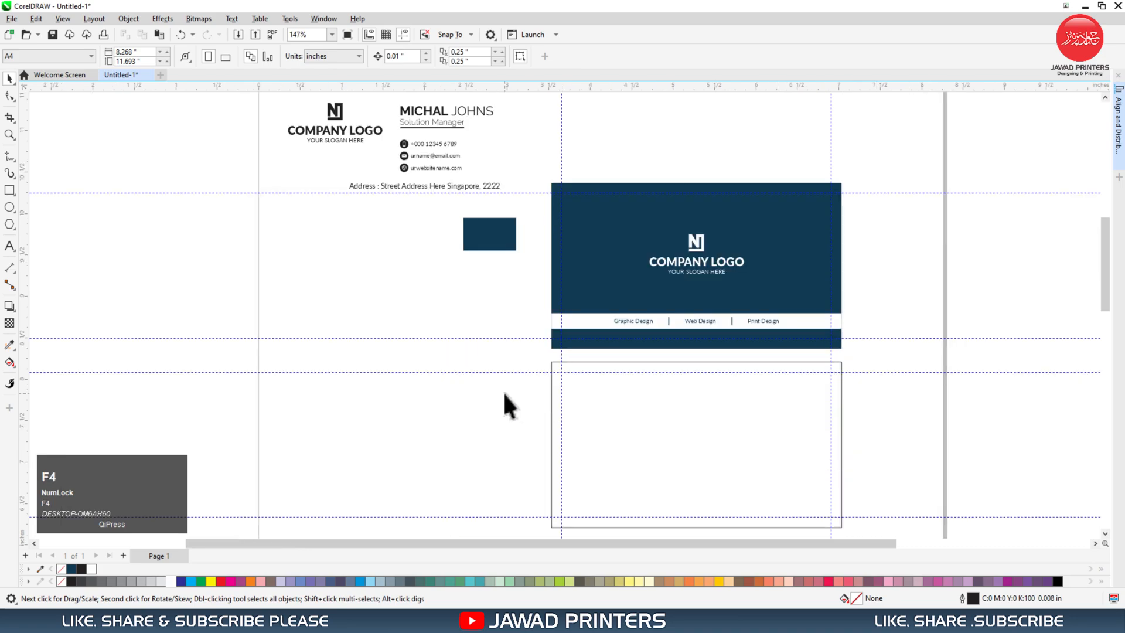
- Move the black logo, name, contact details and address together down beside the blank second card
{"action": "left_click_drag", "start_coordinate": [275, 94], "coordinate": [531, 196]}
{"action": "left_click_drag", "start_coordinate": [438, 147], "coordinate": [480, 449]}
{"action": "key", "text": "F2"}
{"action": "left_click_drag", "start_coordinate": [319, 361], "coordinate": [865, 538]}
{"action": "key", "text": "F4"}
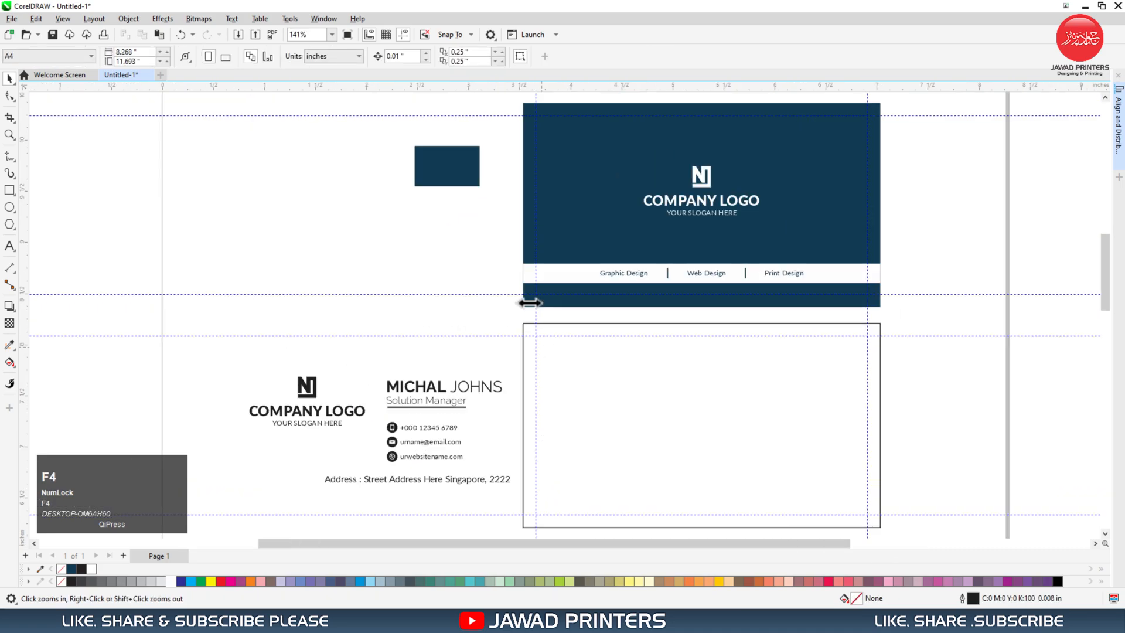
- Move the navy sample rectangle to the empty area on the right of the blank second card
{"action": "left_click_drag", "start_coordinate": [448, 171], "coordinate": [945, 423]}
{"action": "key", "text": "F4"}
{"action": "key", "text": "F2"}
{"action": "left_click_drag", "start_coordinate": [187, 305], "coordinate": [934, 526]}
{"action": "left_click", "coordinate": [930, 391]}
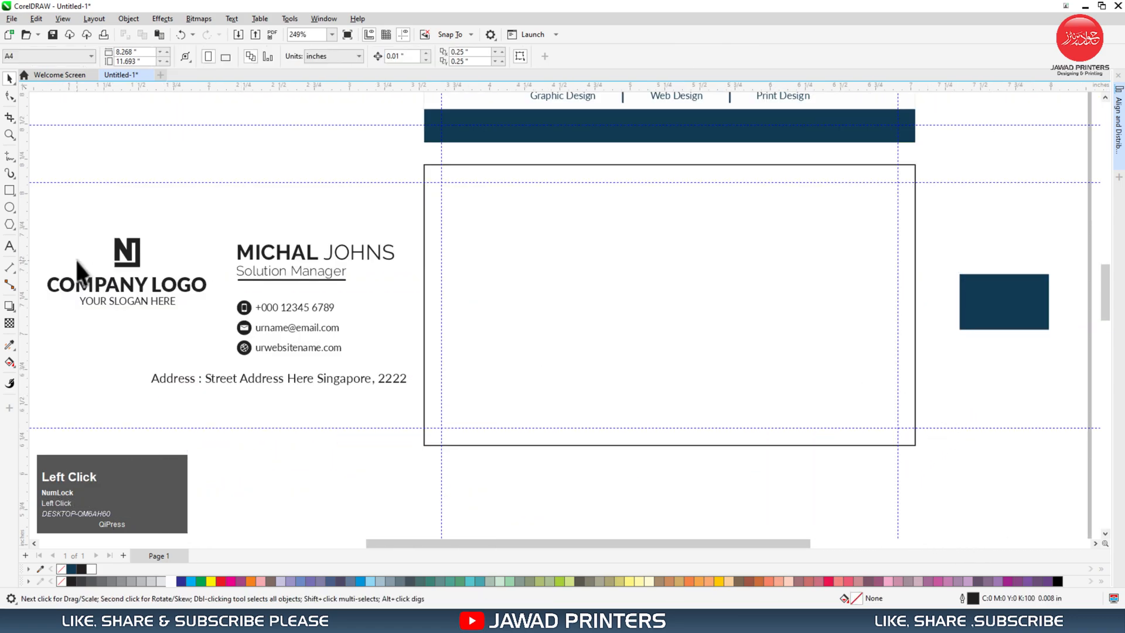
- Copy the white strip from the navy card and place the duplicate across the lower part of the blank card
{"action": "left_click", "coordinate": [13, 192]}
{"action": "left_click", "coordinate": [10, 79]}
{"action": "left_click", "coordinate": [487, 95]}
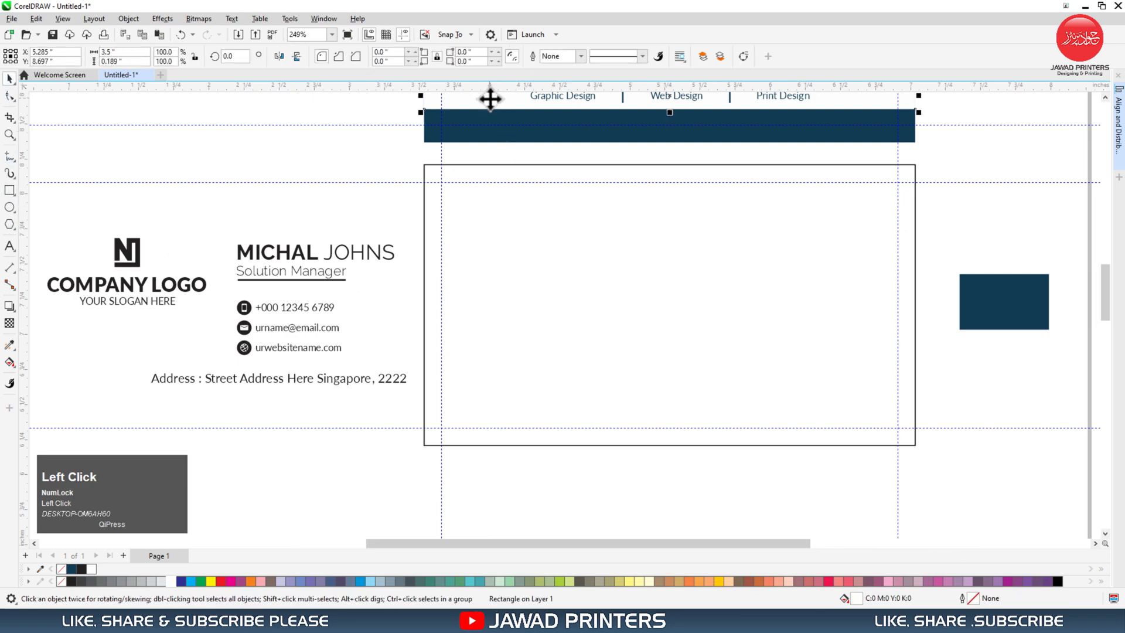
{"action": "right_click", "coordinate": [490, 97]}
{"action": "left_click", "coordinate": [508, 150]}
{"action": "right_click", "coordinate": [358, 161]}
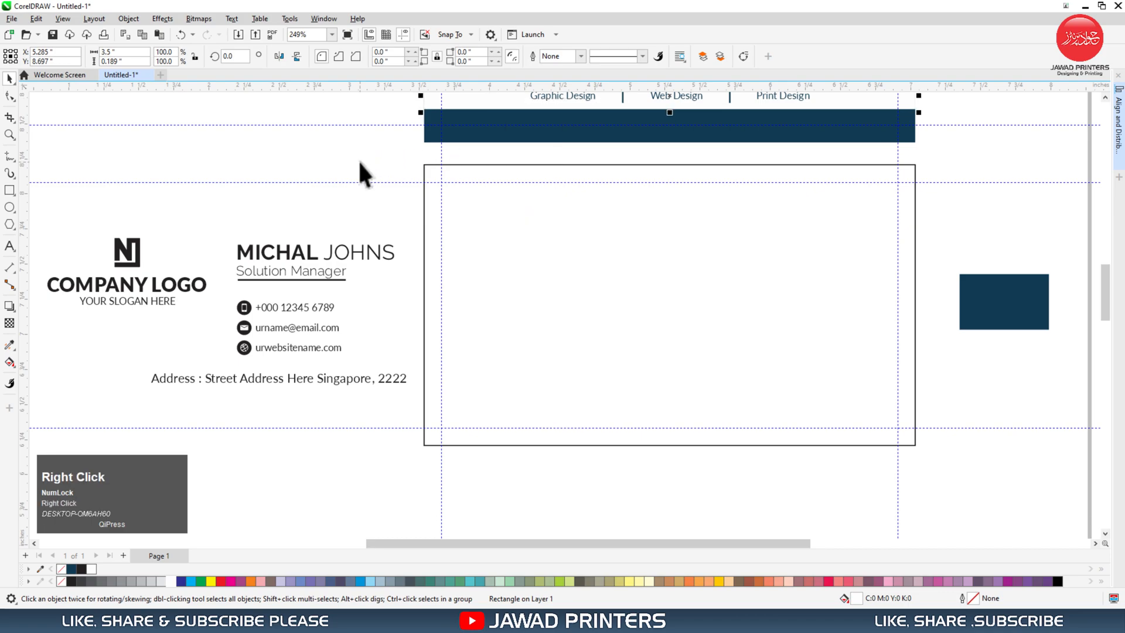
{"action": "left_click", "coordinate": [395, 240]}
{"action": "left_click_drag", "start_coordinate": [449, 103], "coordinate": [484, 398]}
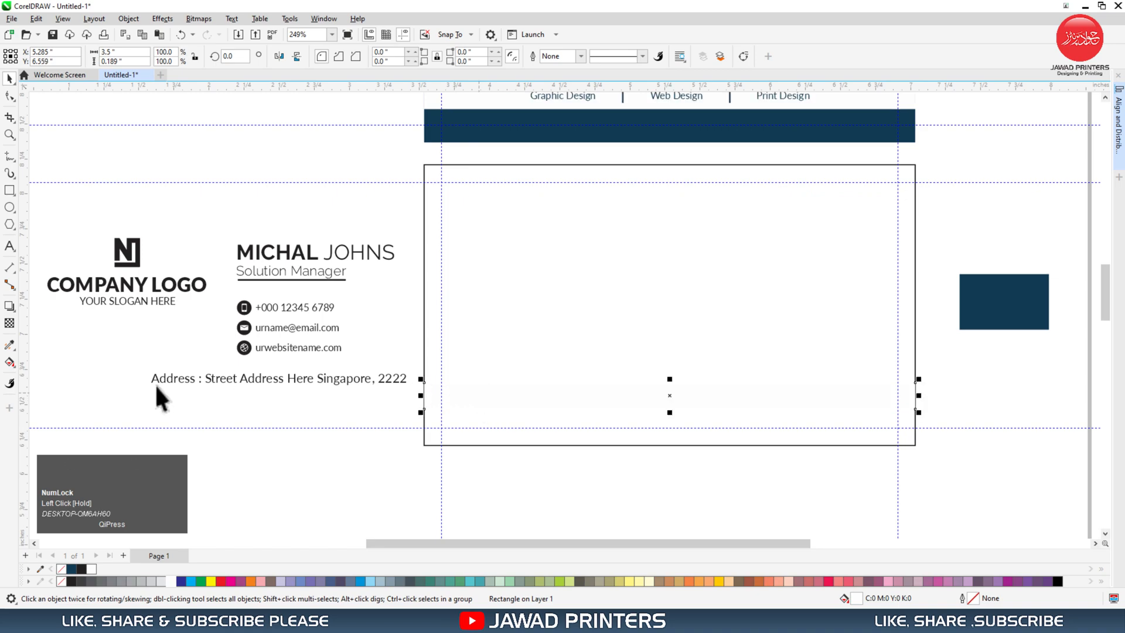
- Fill the copied strip on the second card with the navy of the sample rectangle
{"action": "left_click", "coordinate": [9, 345]}
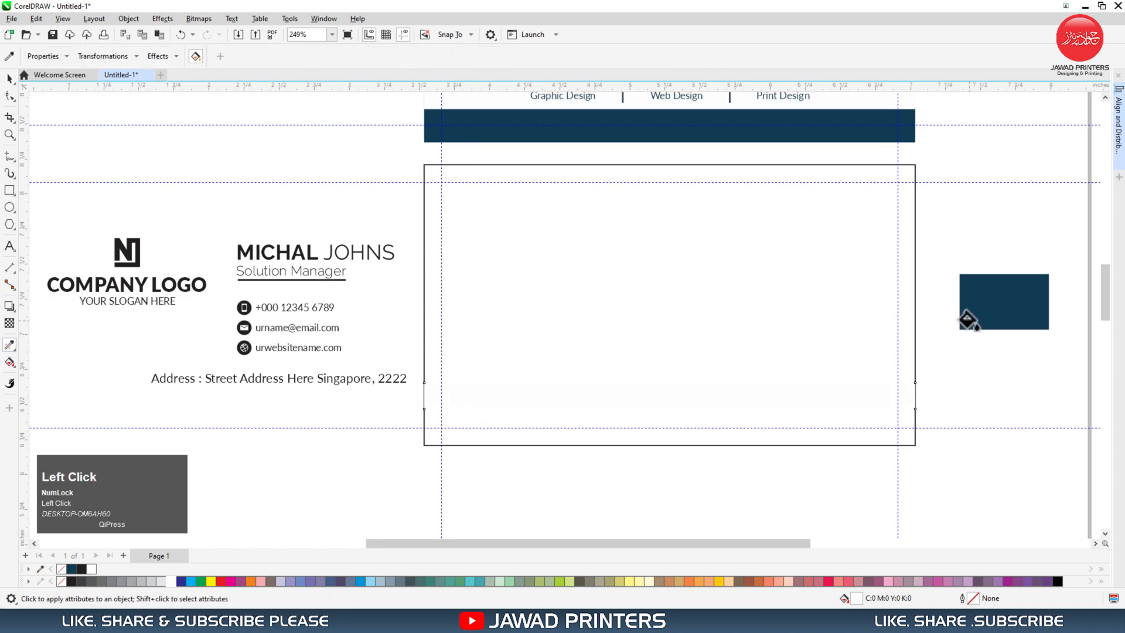
{"action": "left_click", "coordinate": [864, 394]}
{"action": "left_click", "coordinate": [11, 81]}
{"action": "left_click", "coordinate": [290, 198]}
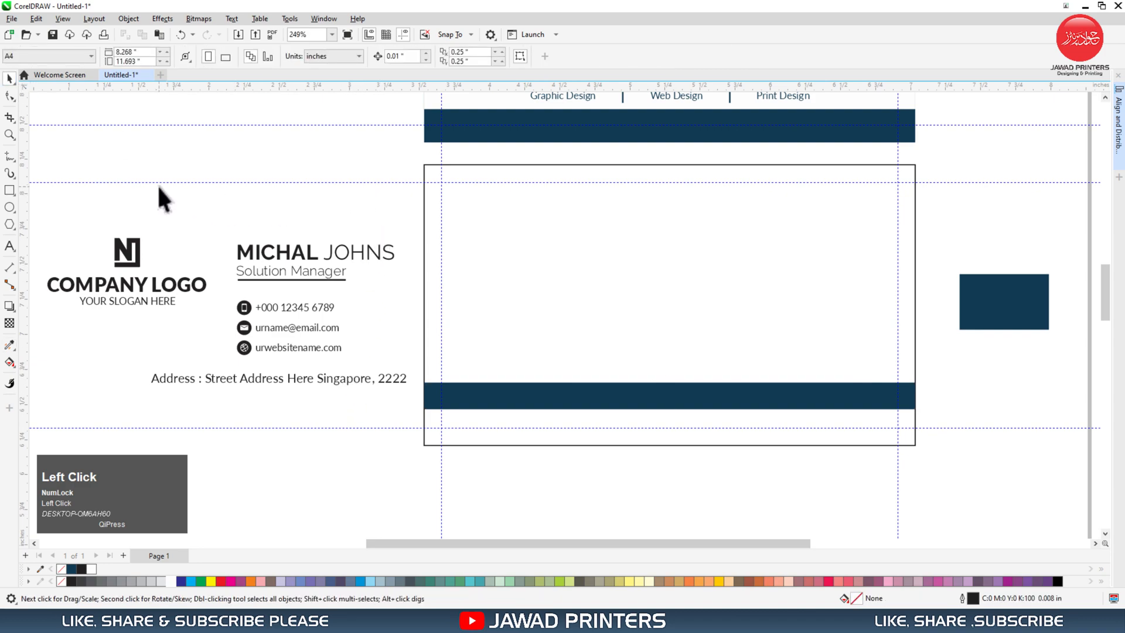
- Copy the first label divider onto the second card above the navy strip and stretch it to about 0.464 in tall
{"action": "left_click", "coordinate": [380, 166]}
{"action": "right_click", "coordinate": [621, 99]}
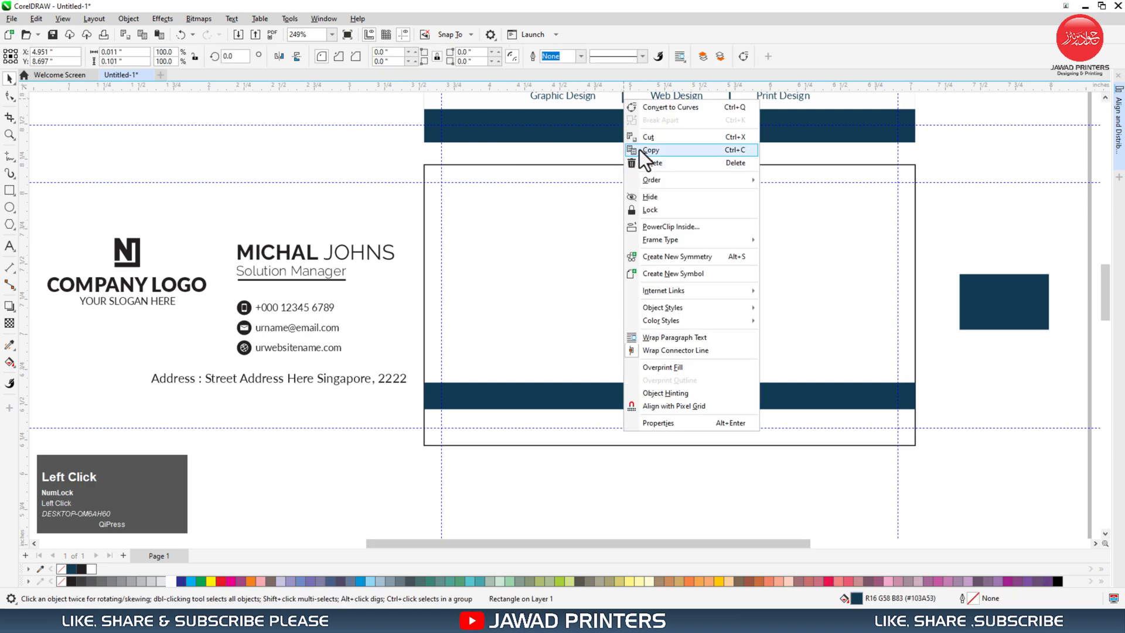
{"action": "left_click", "coordinate": [648, 150]}
{"action": "right_click", "coordinate": [374, 150]}
{"action": "left_click", "coordinate": [416, 242]}
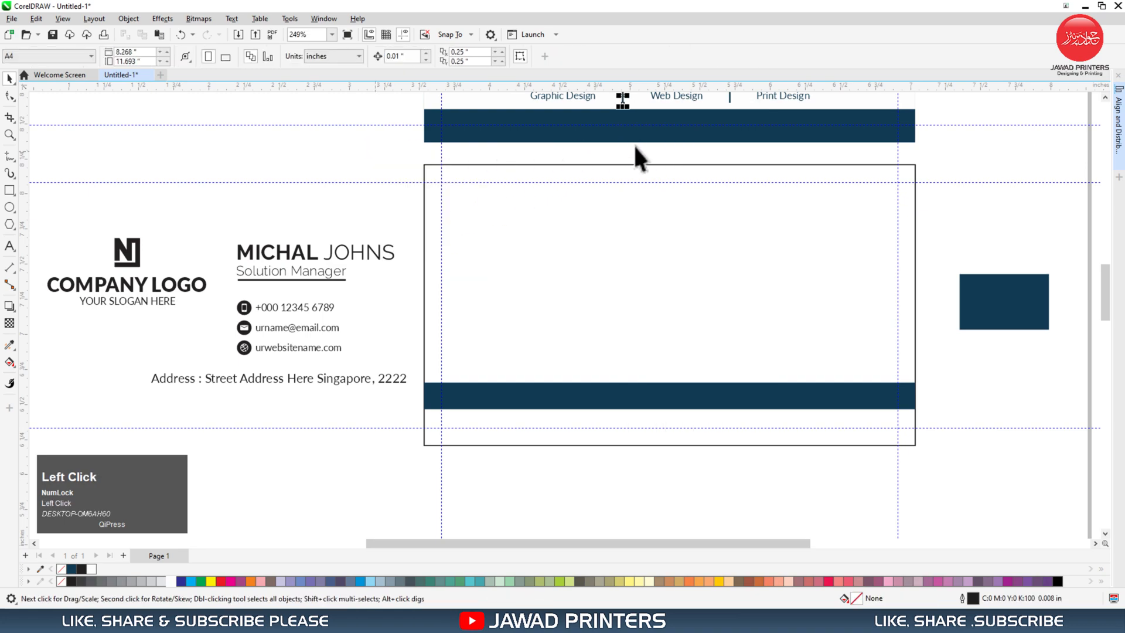
{"action": "left_click_drag", "start_coordinate": [622, 100], "coordinate": [693, 304]}
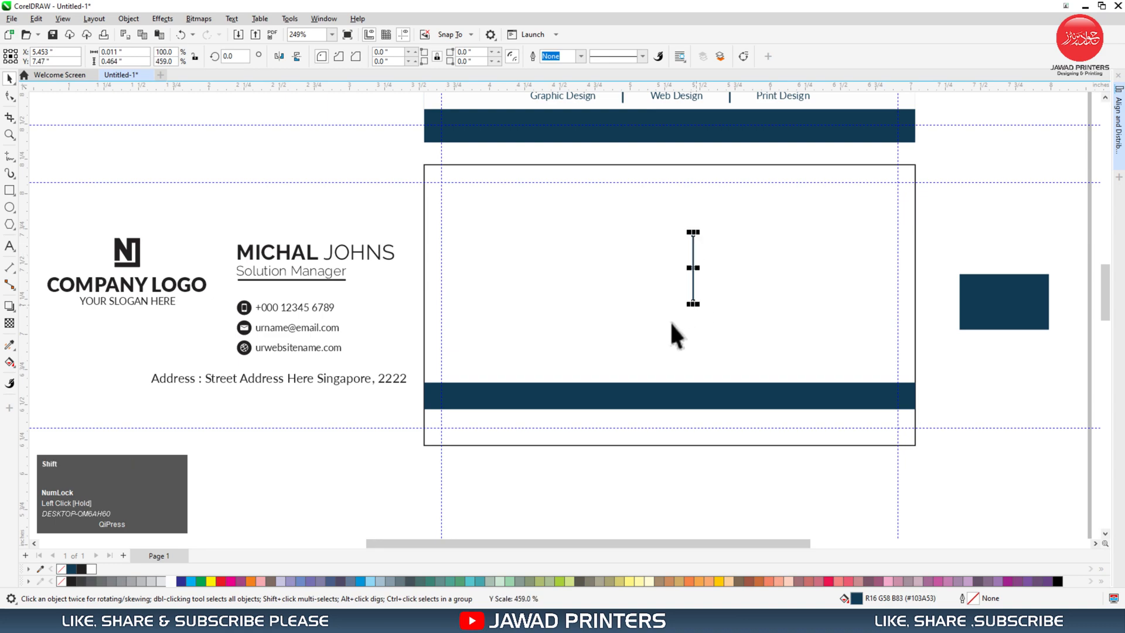
- Centre the vertical divider on the second card, both horizontally and vertically
{"action": "left_click", "coordinate": [660, 316], "text": "shift"}
{"action": "key", "text": "c"}
{"action": "key", "text": "e"}
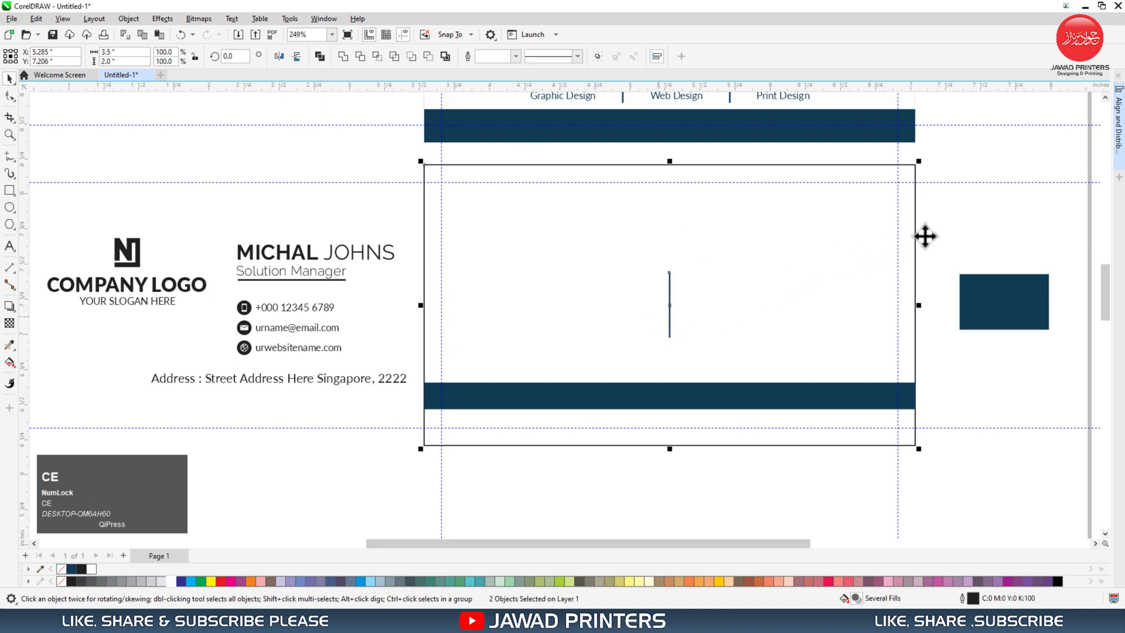
- Lengthen the second card's vertical divider to about 0.789 in and centre it on the card again
{"action": "left_click", "coordinate": [673, 315]}
{"action": "left_click_drag", "start_coordinate": [669, 304], "coordinate": [671, 348]}
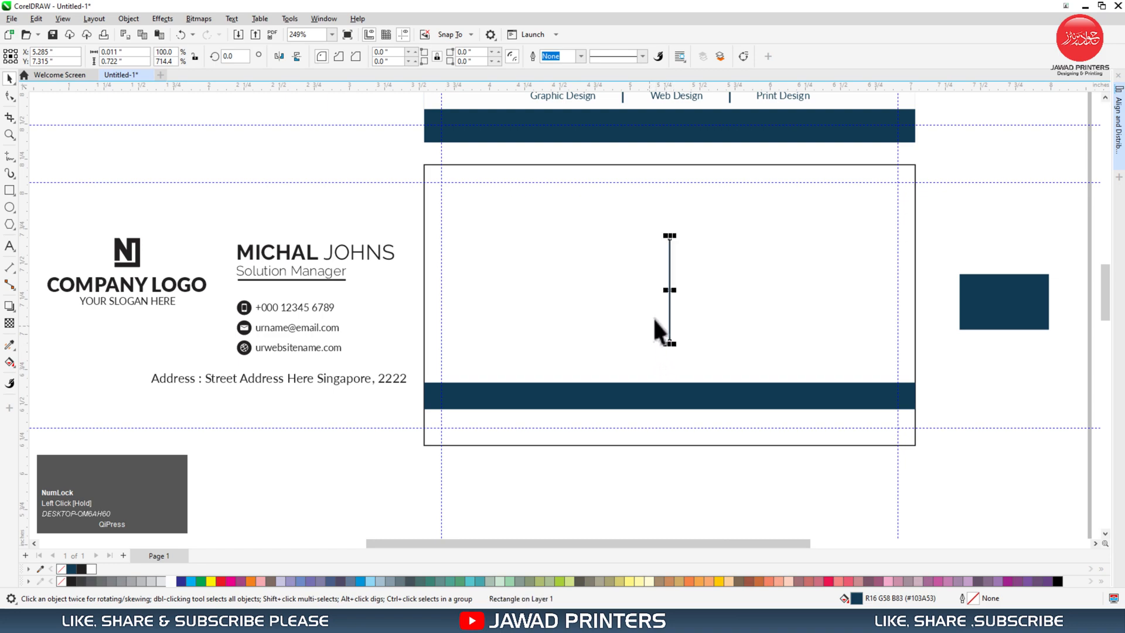
{"action": "left_click_drag", "start_coordinate": [670, 236], "coordinate": [670, 227]}
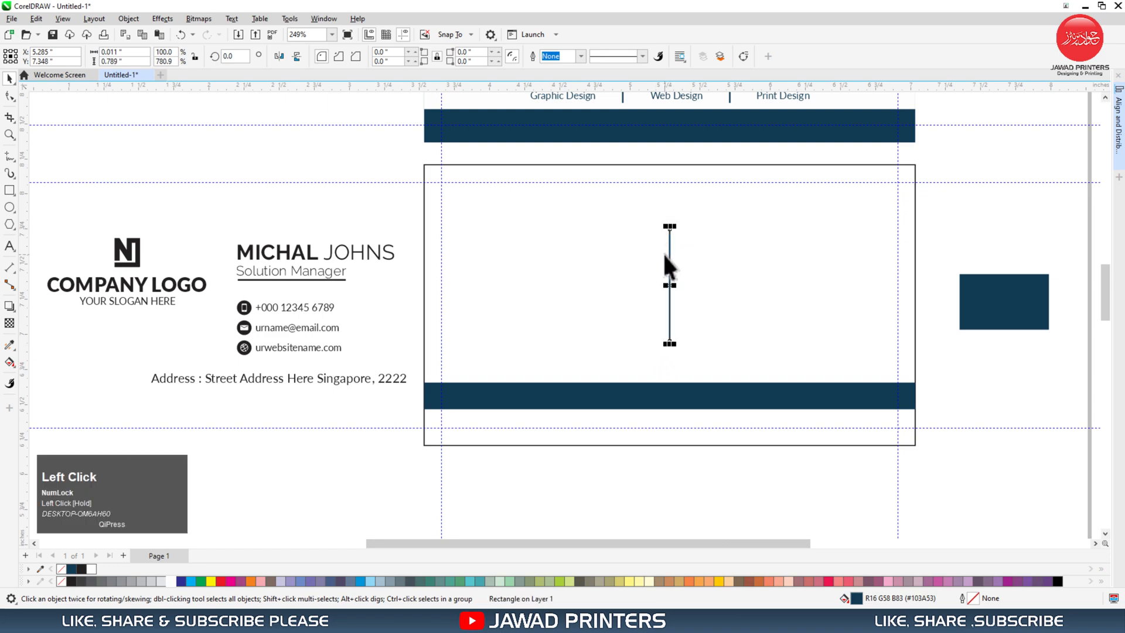
{"action": "left_click", "coordinate": [634, 291], "text": "shift"}
{"action": "key", "text": "c"}
{"action": "key", "text": "e"}
{"action": "left_click", "coordinate": [785, 283]}
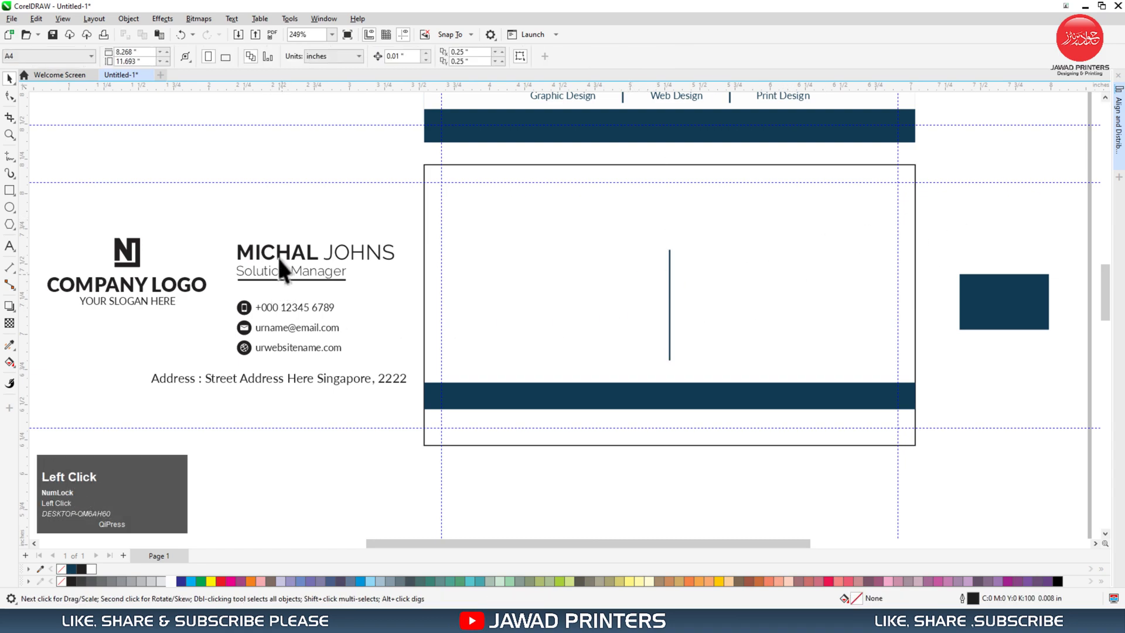
- Move the black logo with its company name and slogan onto the second card, left of the vertical divider
{"action": "key", "text": "F2"}
{"action": "left_click_drag", "start_coordinate": [47, 151], "coordinate": [1064, 490]}
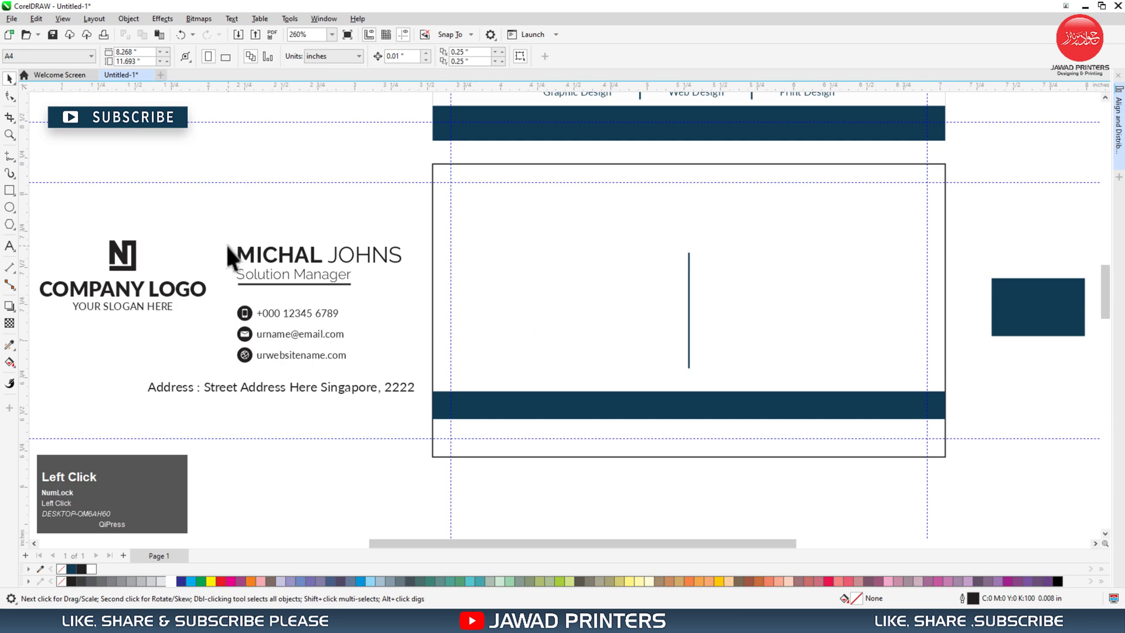
{"action": "left_click_drag", "start_coordinate": [30, 222], "coordinate": [221, 327]}
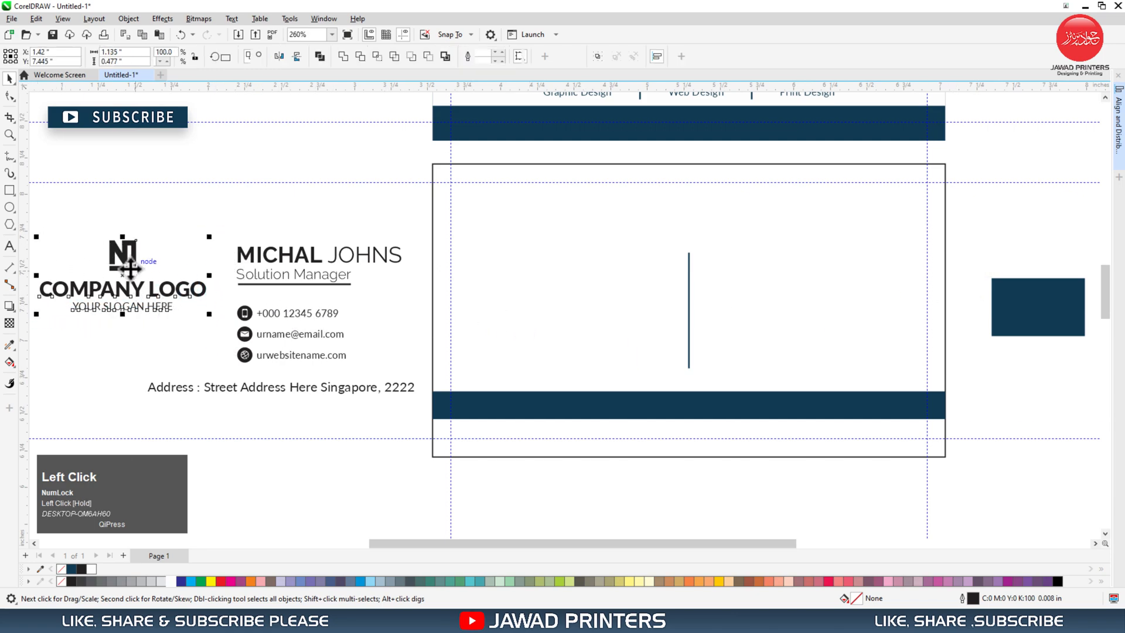
{"action": "left_click_drag", "start_coordinate": [124, 275], "coordinate": [571, 304]}
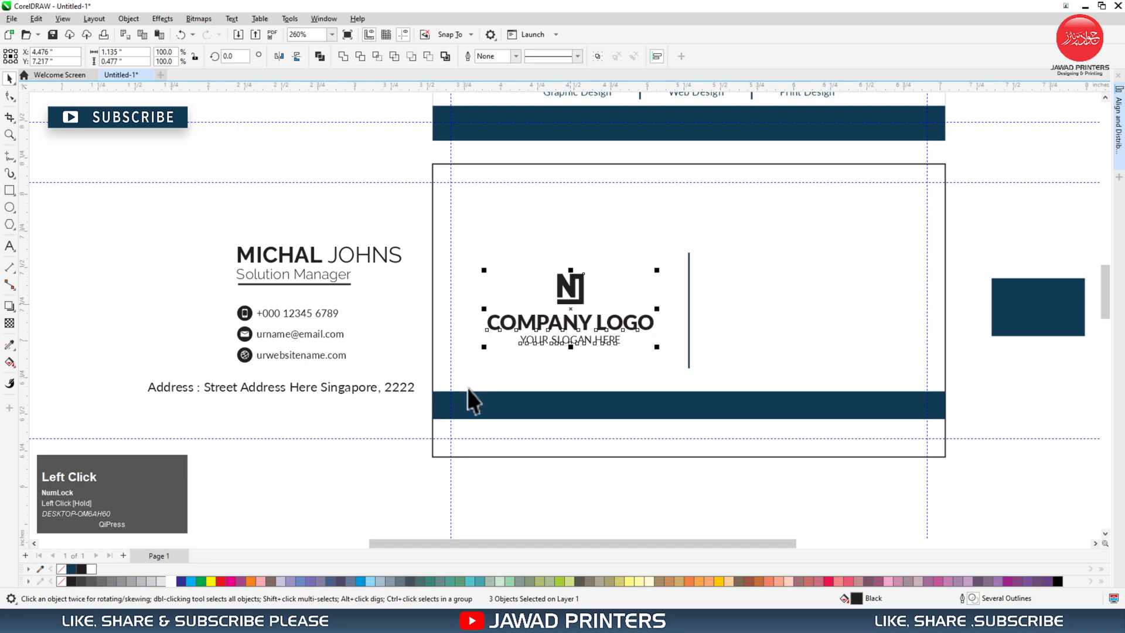
- Colour the second card's logo and company name navy, keeping the slogan text black
{"action": "left_click", "coordinate": [69, 569]}
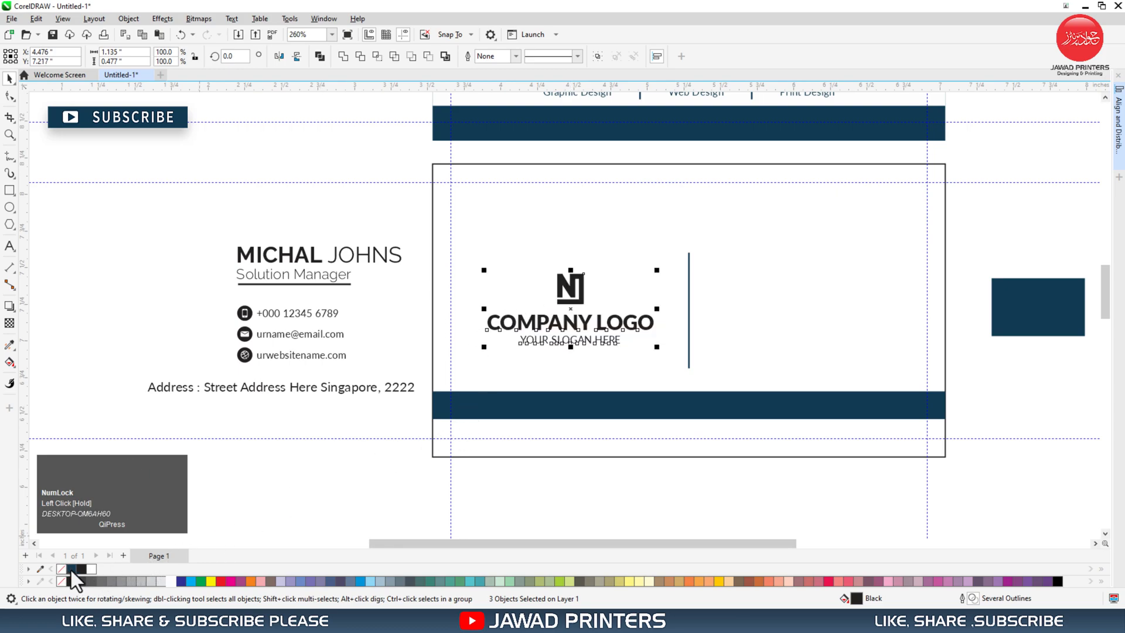
{"action": "left_click", "coordinate": [509, 380]}
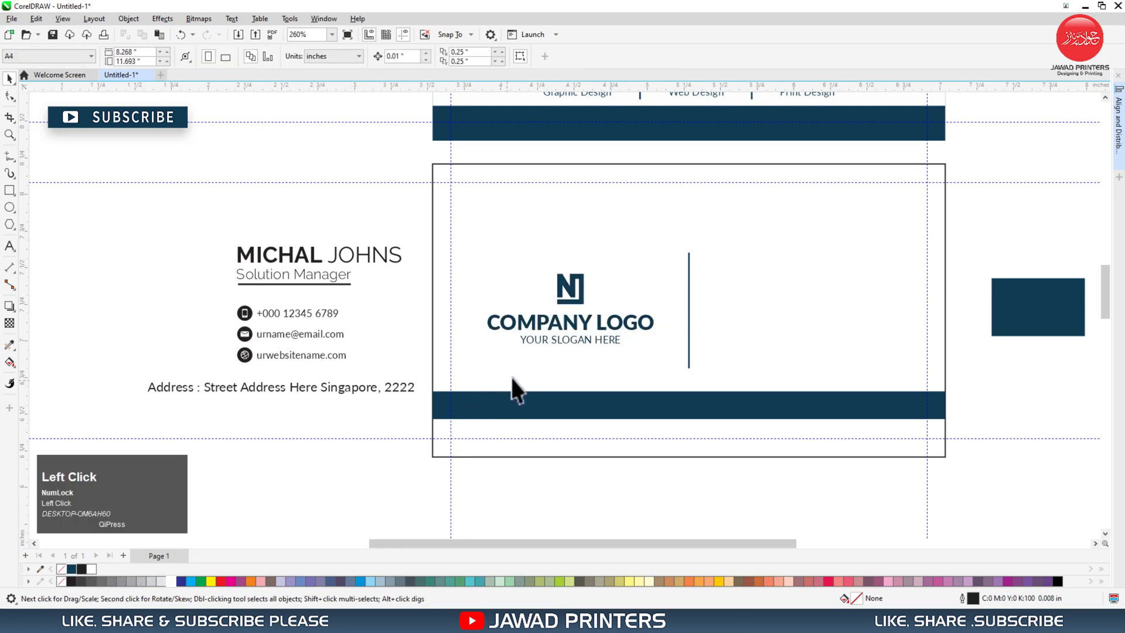
{"action": "left_click", "coordinate": [566, 342]}
{"action": "left_click", "coordinate": [81, 568]}
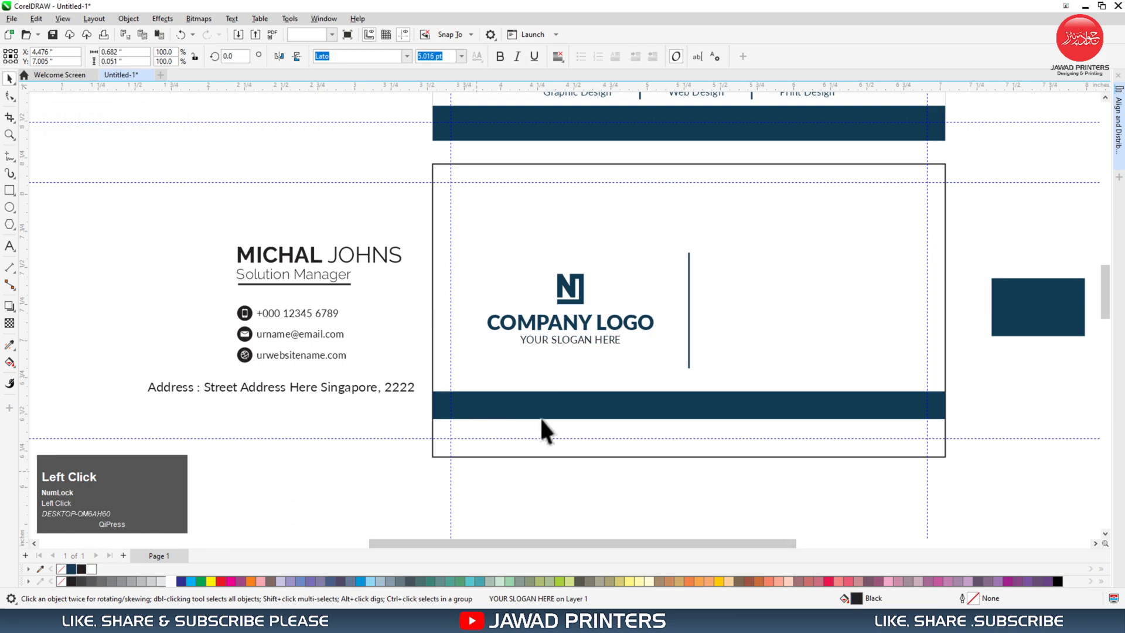
- Group the second card's logo, company name and slogan, then centre the group vertically on the card and align it with the divider
{"action": "left_click", "coordinate": [428, 293]}
{"action": "left_click_drag", "start_coordinate": [471, 275], "coordinate": [672, 389]}
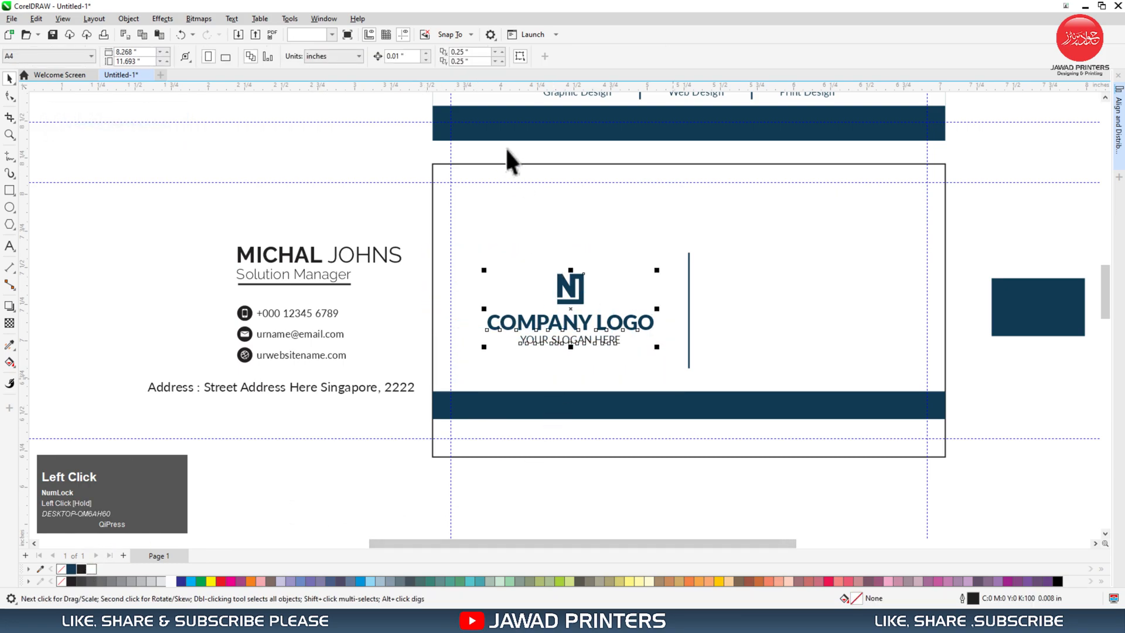
{"action": "left_click", "coordinate": [598, 56]}
{"action": "left_click", "coordinate": [613, 226], "text": "shift"}
{"action": "key", "text": "e"}
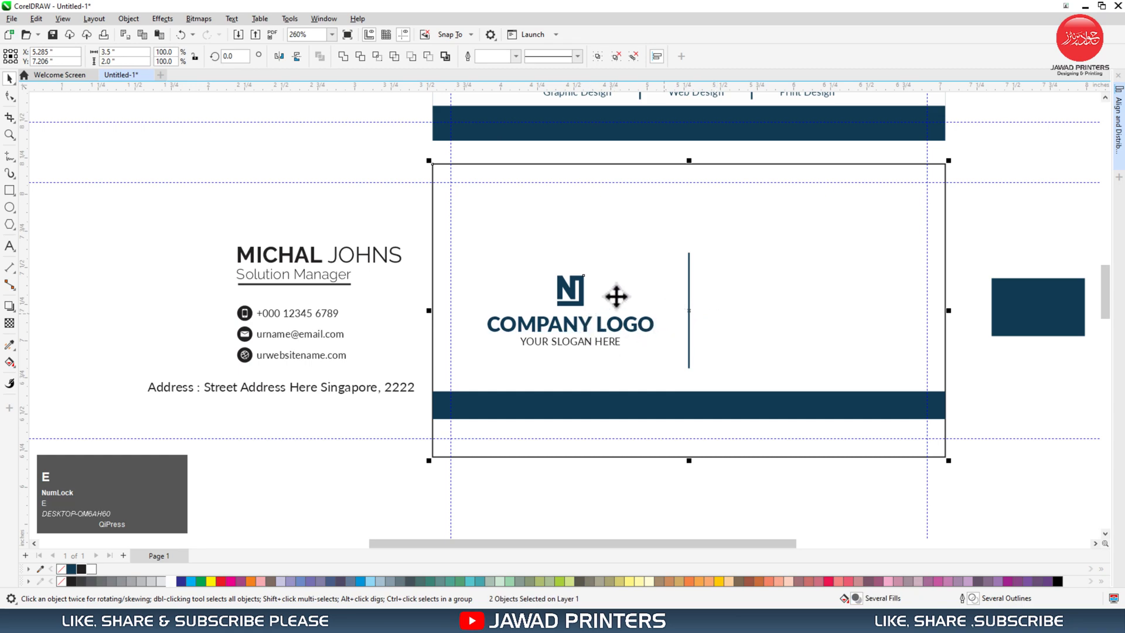
{"action": "left_click", "coordinate": [637, 254], "text": "shift"}
{"action": "left_click", "coordinate": [688, 284], "text": "shift"}
{"action": "key", "text": "e"}
{"action": "left_click", "coordinate": [385, 451]}
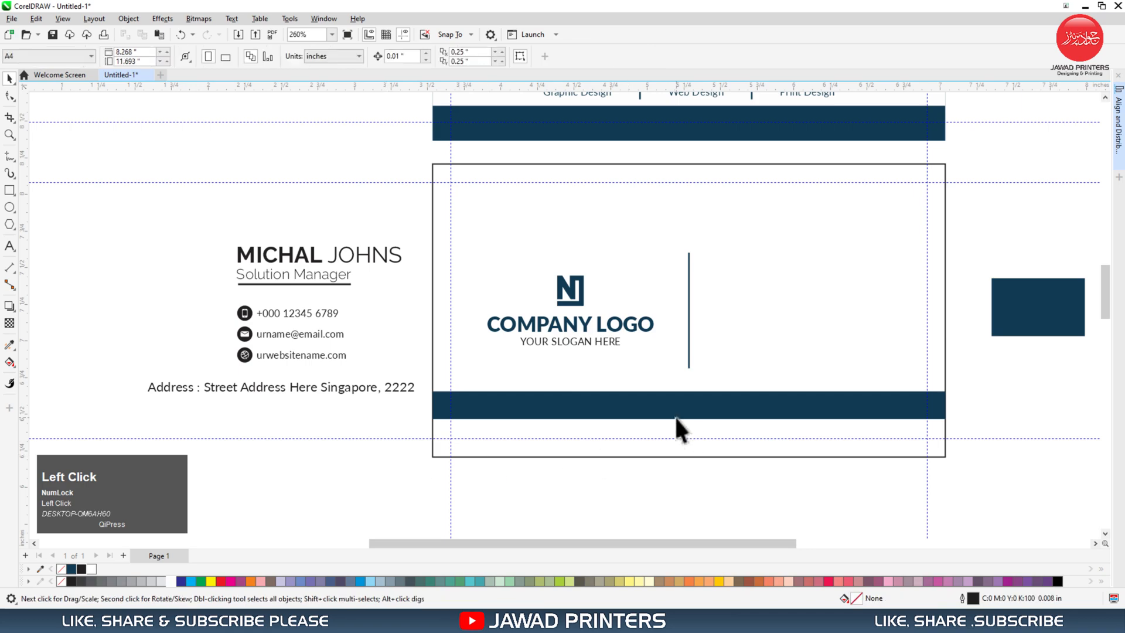
- Move the second card's logo group and vertical divider up together slightly, away from the navy band
{"action": "left_click_drag", "start_coordinate": [729, 392], "coordinate": [729, 392]}
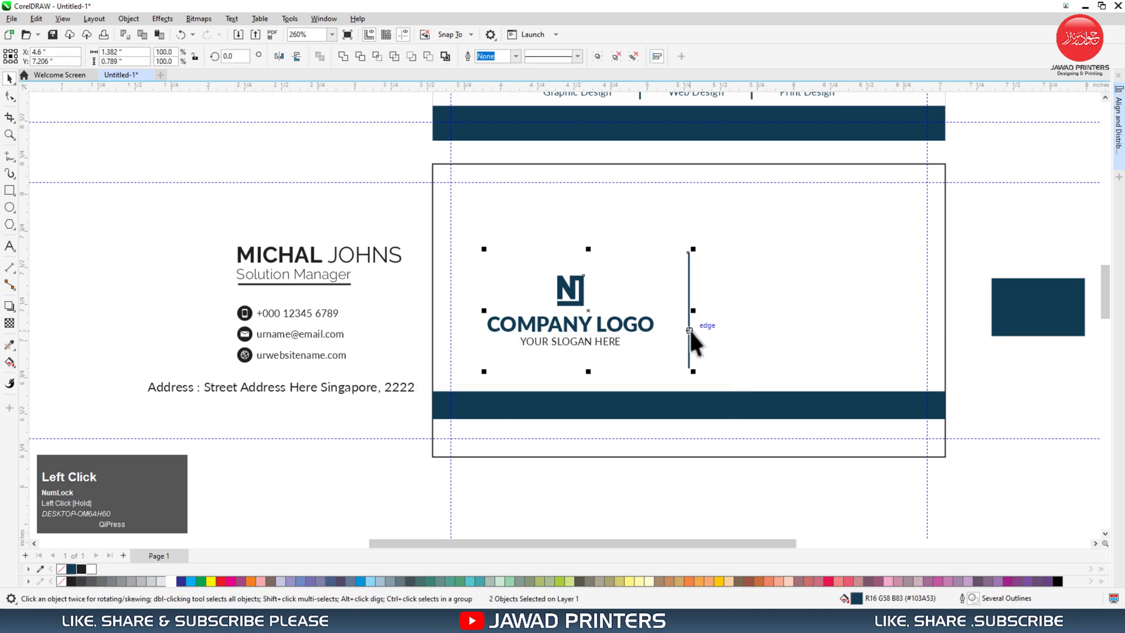
{"action": "left_click_drag", "start_coordinate": [688, 326], "coordinate": [688, 318]}
{"action": "left_click", "coordinate": [727, 319]}
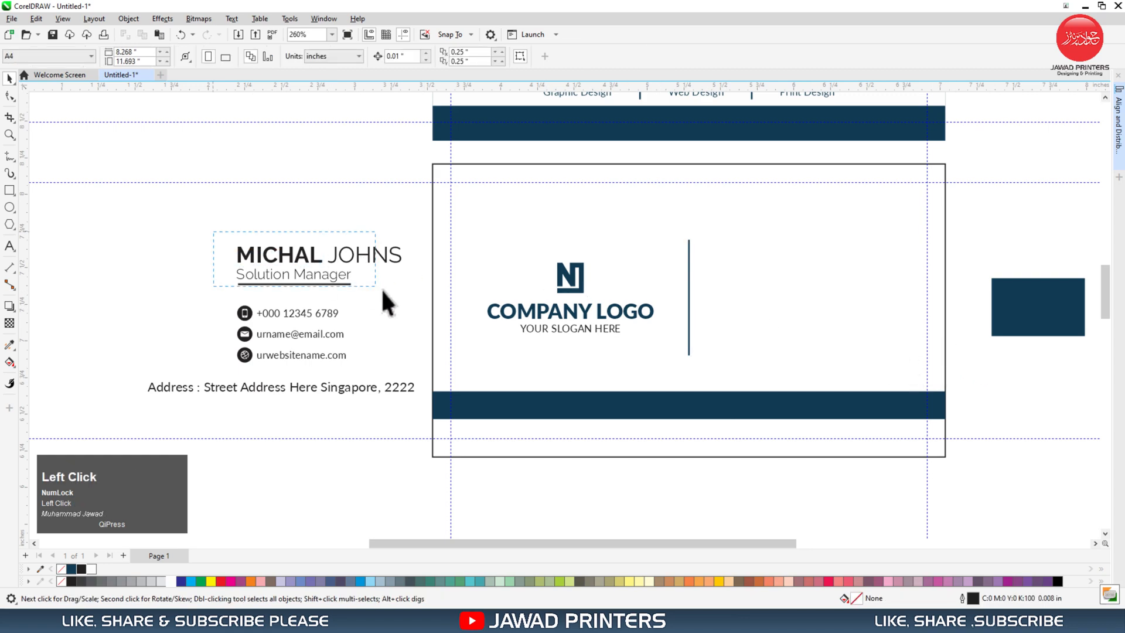
- Move the person's name, job title and contact lines onto the second card beside the divider, and bring the content to the front
{"action": "left_click_drag", "start_coordinate": [404, 312], "coordinate": [395, 361]}
{"action": "left_click_drag", "start_coordinate": [321, 307], "coordinate": [786, 300]}
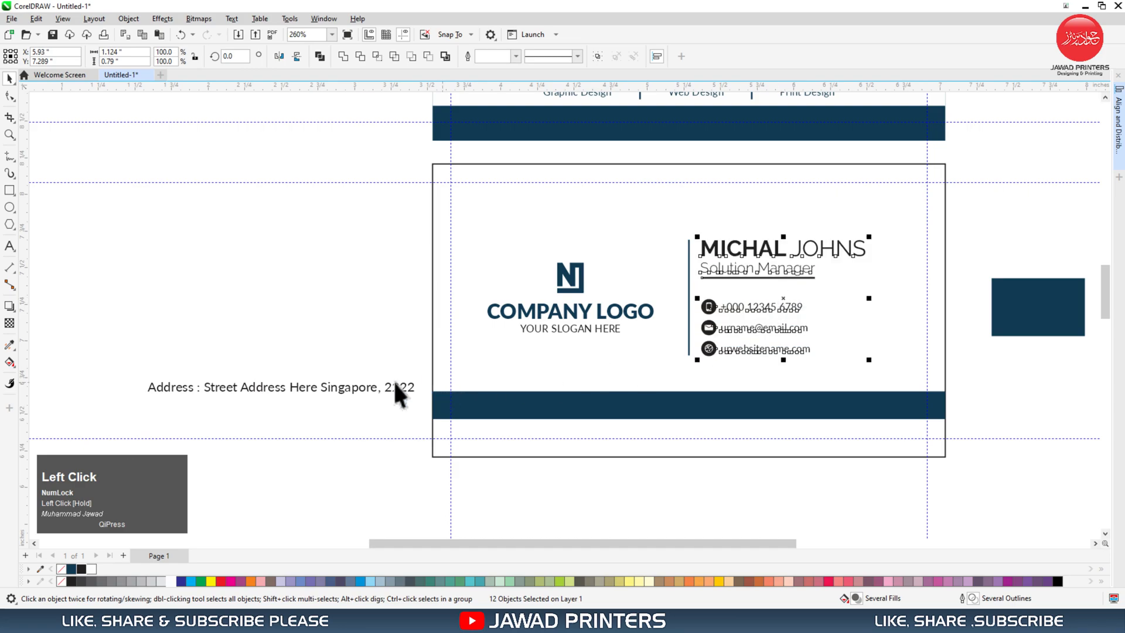
{"action": "left_click_drag", "start_coordinate": [417, 231], "coordinate": [901, 375]}
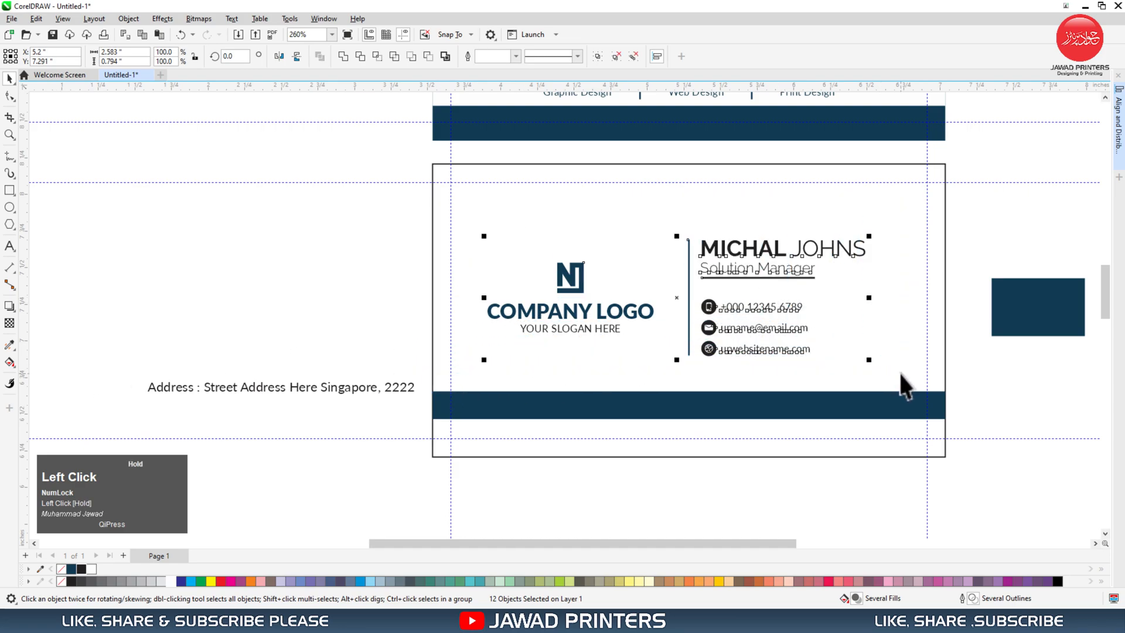
{"action": "key", "text": "shift+Page_Up"}
{"action": "left_click", "coordinate": [364, 319]}
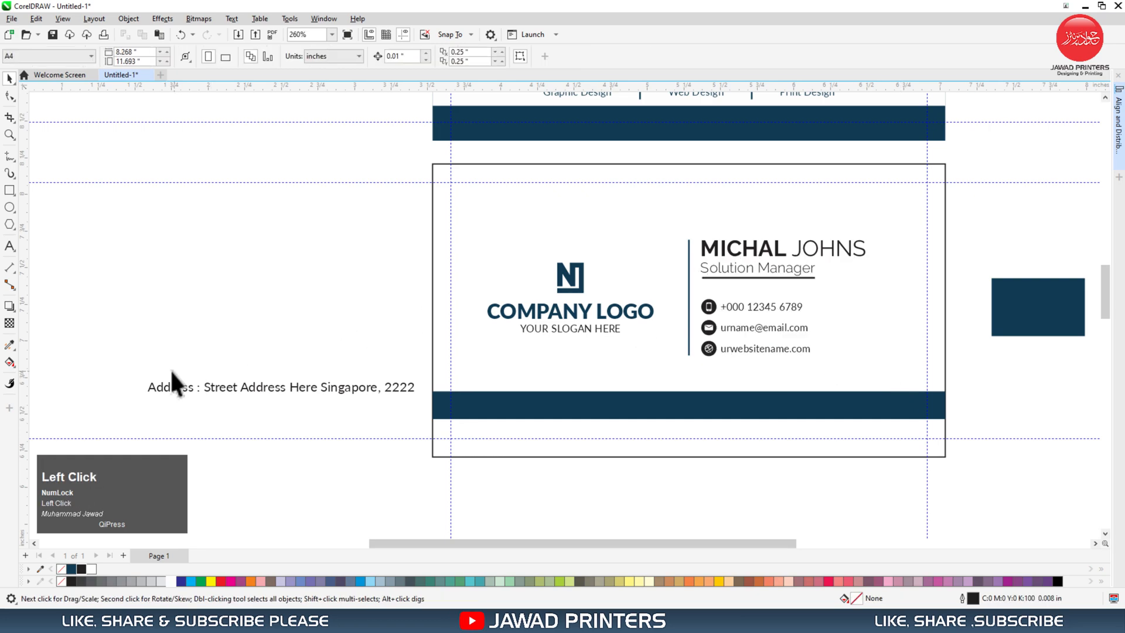
- Bring the address line to the front, place it on the second card's navy band, colour it white and centre it both ways
{"action": "left_click", "coordinate": [412, 407]}
{"action": "key", "text": "shift+Page_Up"}
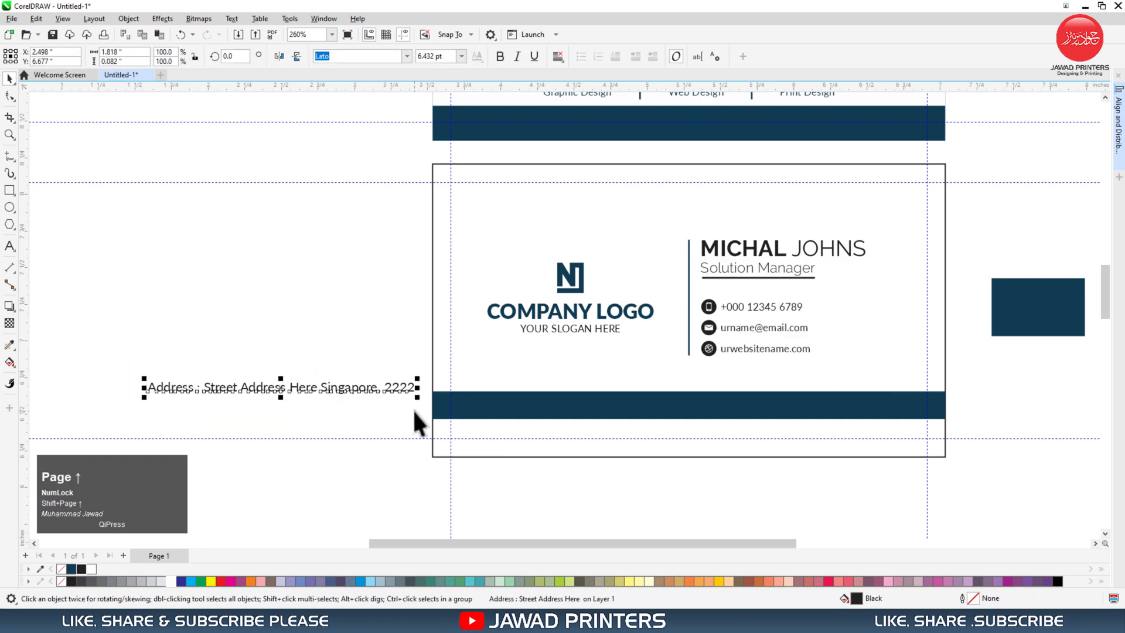
{"action": "left_click_drag", "start_coordinate": [380, 392], "coordinate": [683, 415]}
{"action": "left_click_drag", "start_coordinate": [774, 412], "coordinate": [776, 413]}
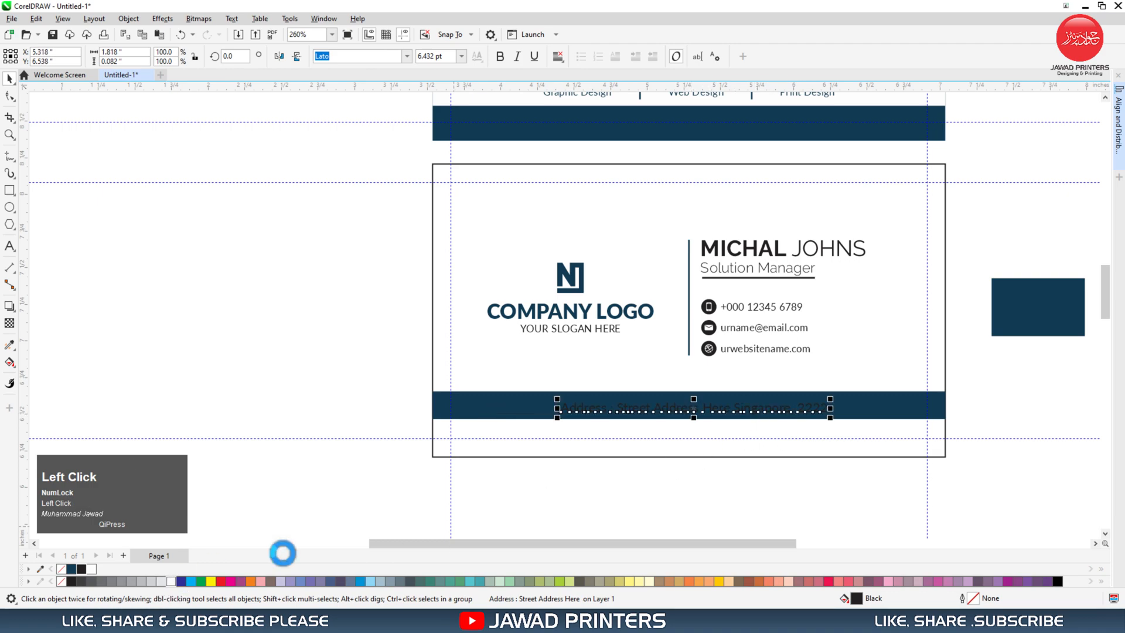
{"action": "left_click", "coordinate": [491, 410], "text": "shift"}
{"action": "key", "text": "c"}
{"action": "key", "text": "e"}
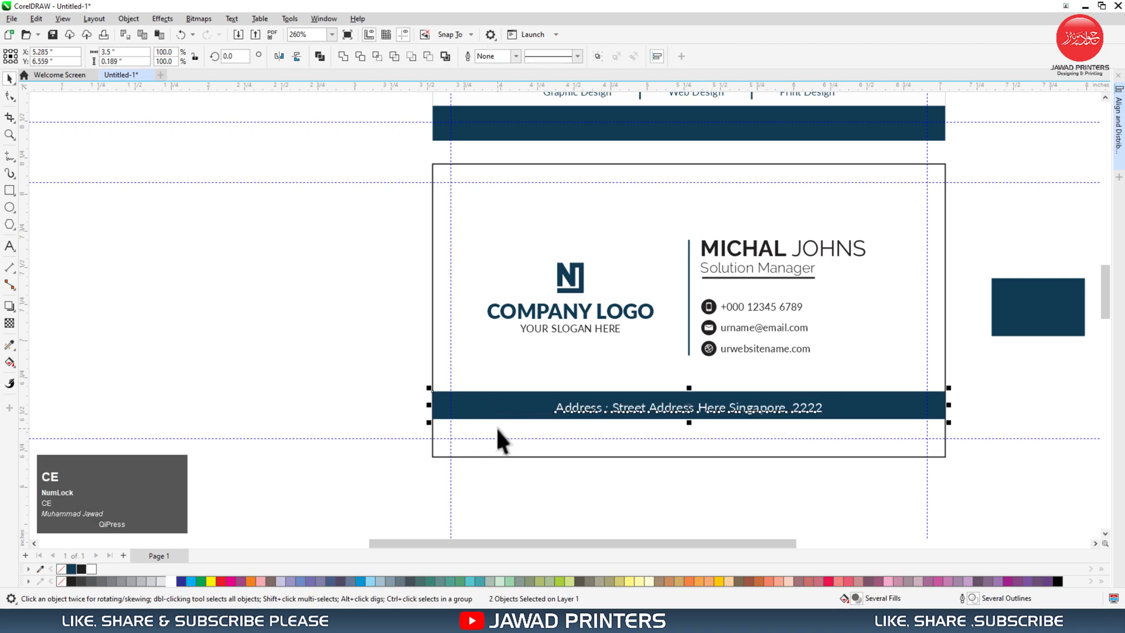
{"action": "left_click", "coordinate": [416, 199]}
- Colour the person's name and the line under the job title navy on the second card
{"action": "key", "text": "F2"}
{"action": "left_click_drag", "start_coordinate": [432, 156], "coordinate": [963, 467]}
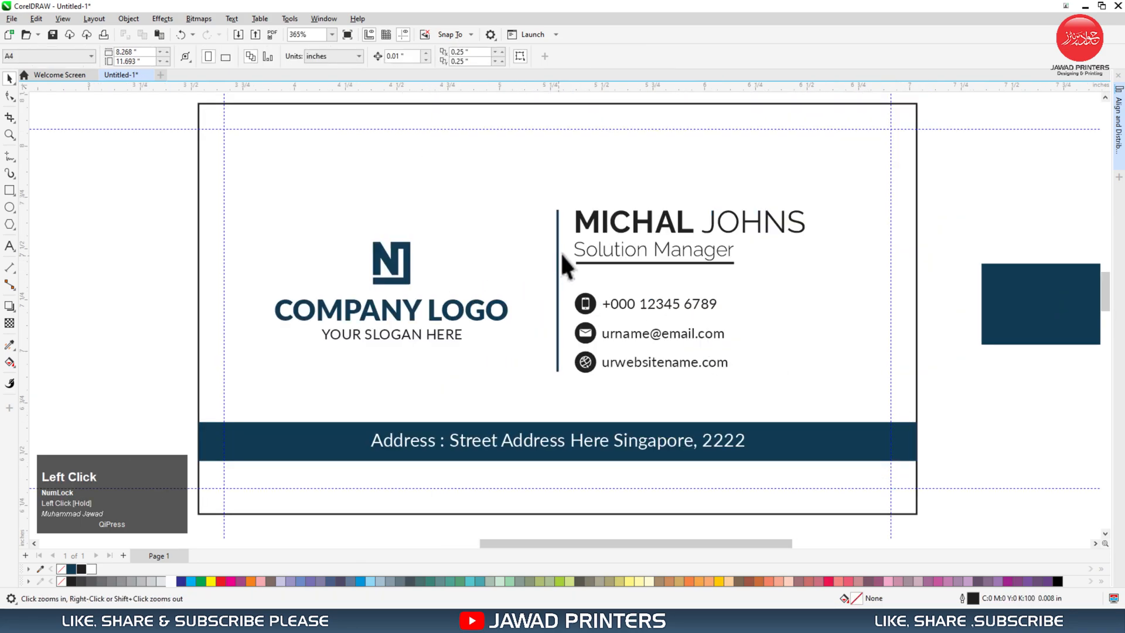
{"action": "left_click", "coordinate": [595, 225]}
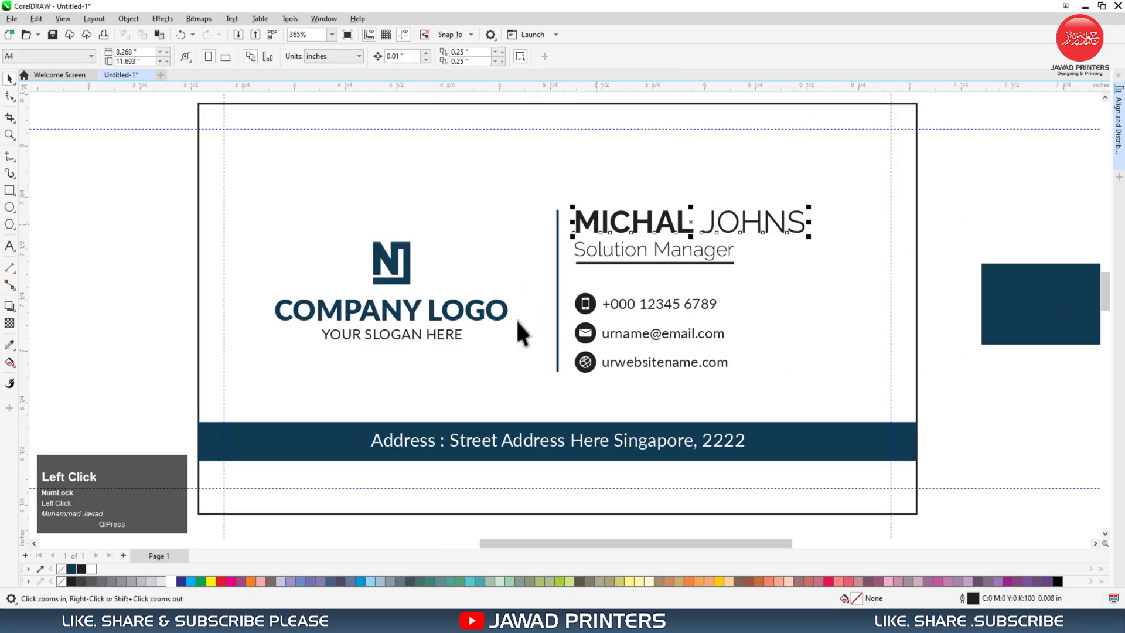
{"action": "left_click", "coordinate": [72, 568]}
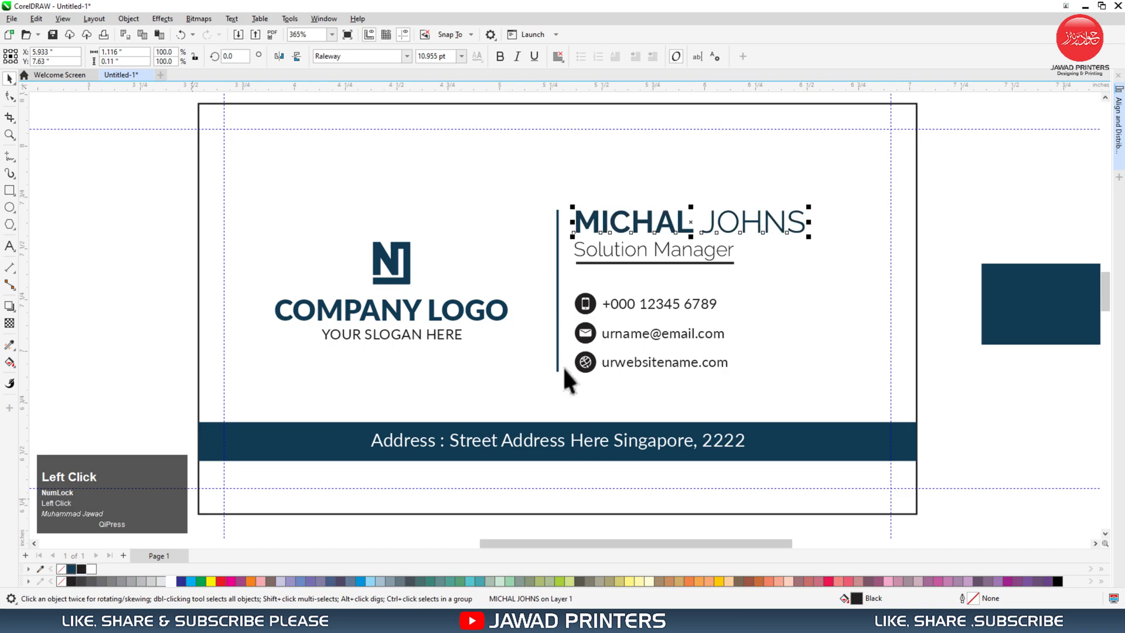
{"action": "left_click", "coordinate": [691, 262]}
{"action": "right_click", "coordinate": [72, 569]}
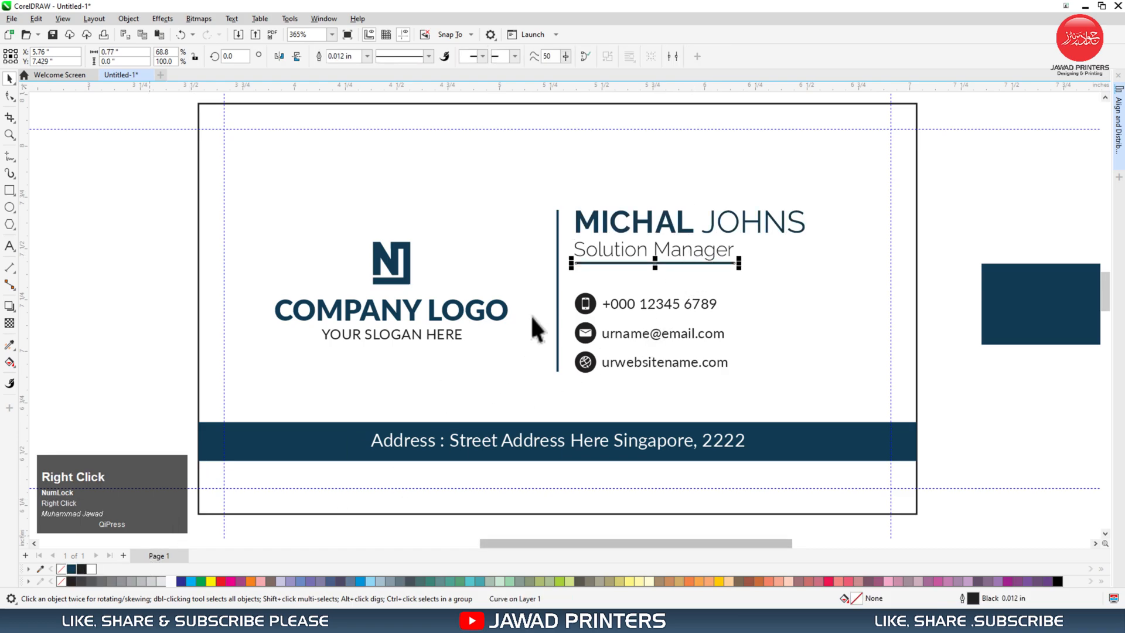
- Lower the navy underline slightly to widen the gap beneath the job title
{"action": "key", "text": "z"}
{"action": "left_click", "coordinate": [663, 246]}
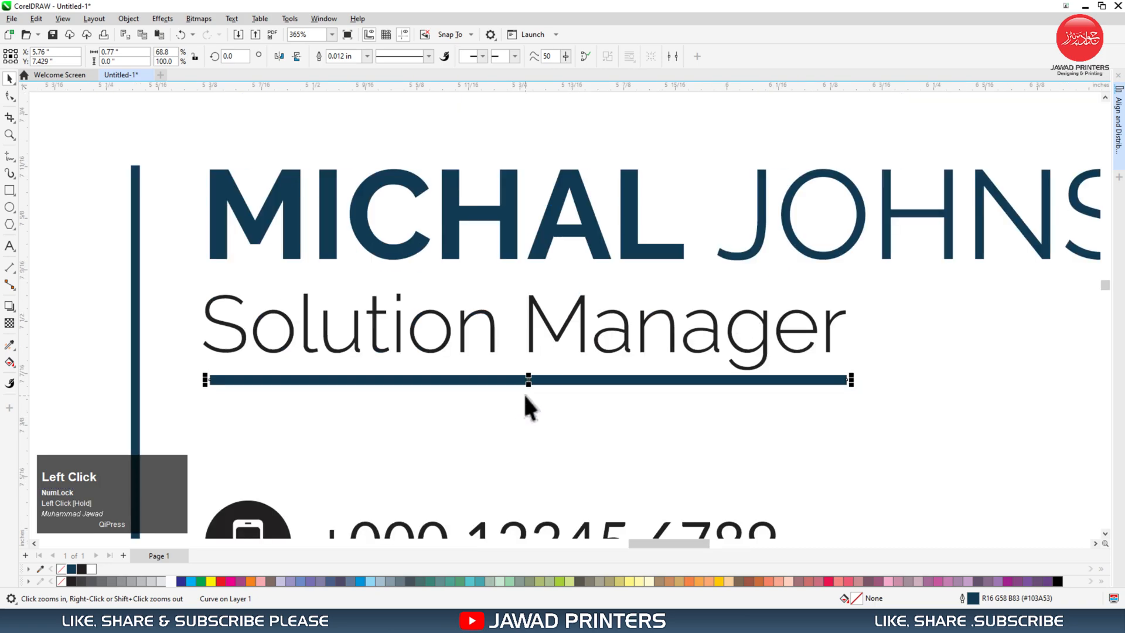
{"action": "left_click_drag", "start_coordinate": [529, 387], "coordinate": [529, 394]}
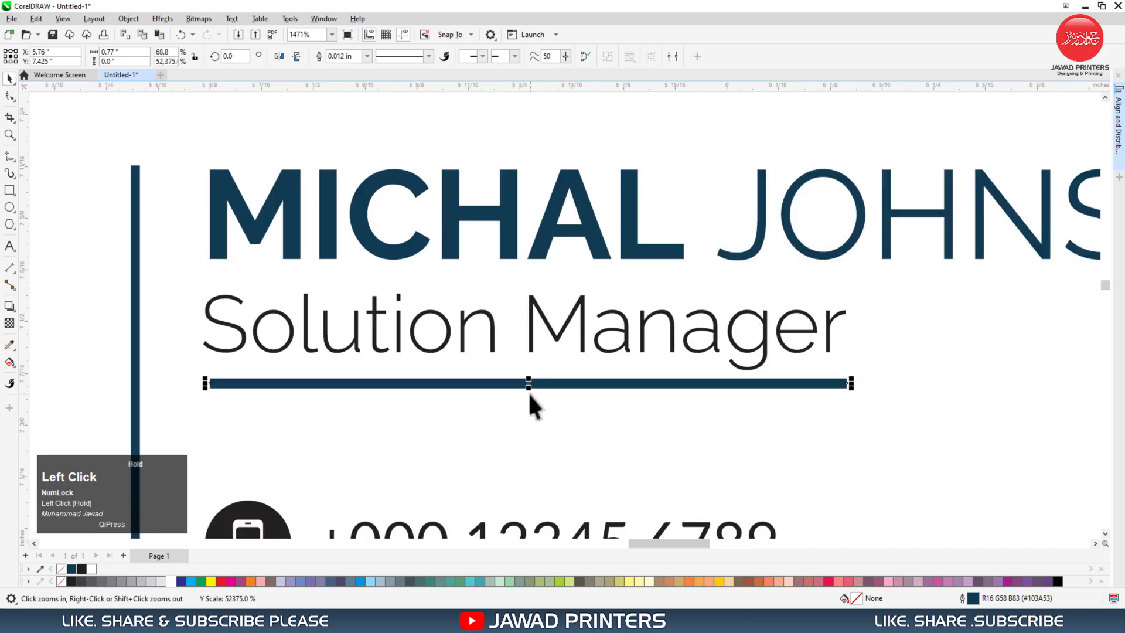